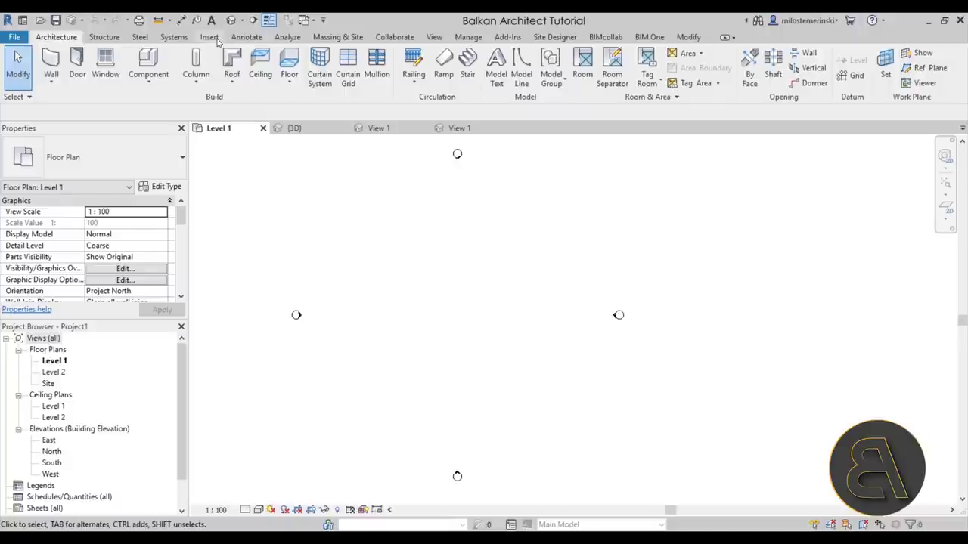
Step: Browse the Metric Library, Metric Detail Library and US Metric family folders, then close the family loader without loading anything
click(209, 37)
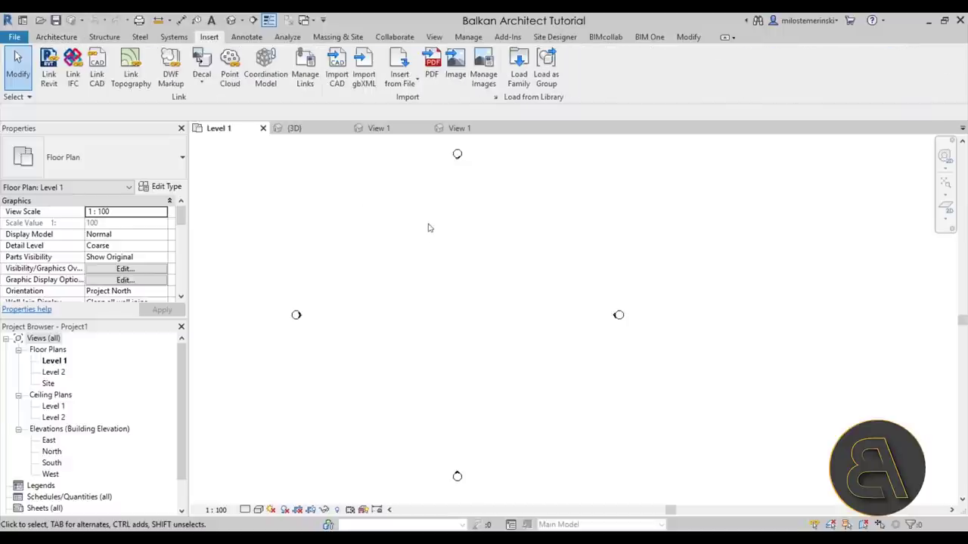
click(519, 70)
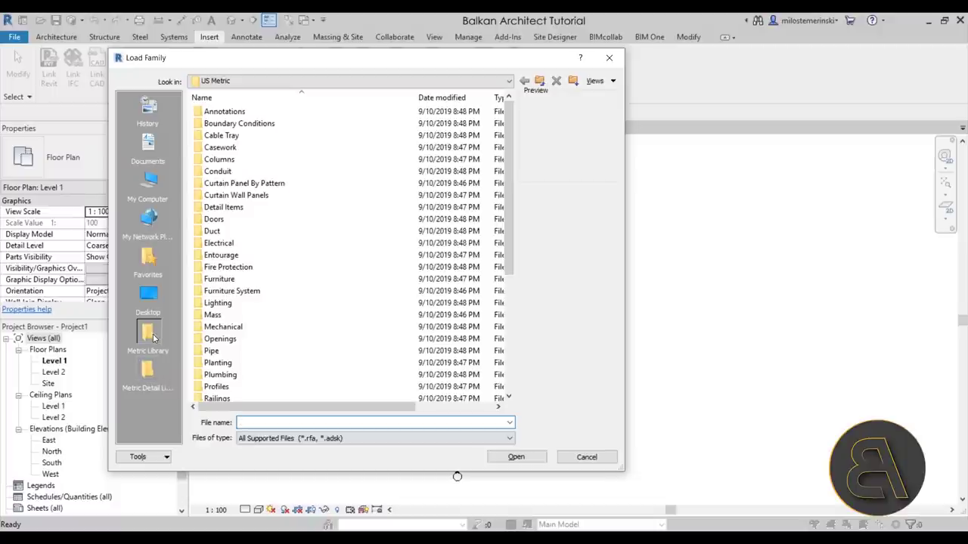
click(149, 371)
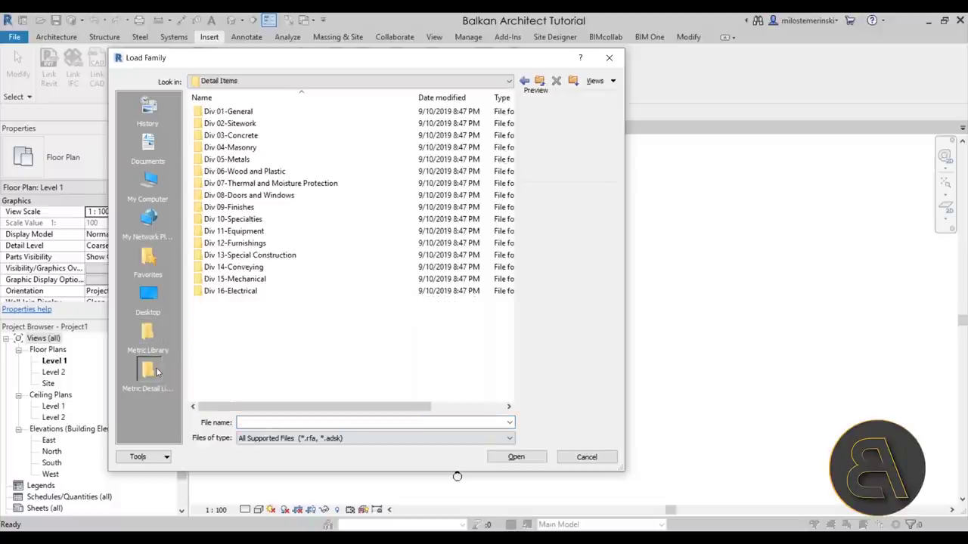
click(150, 333)
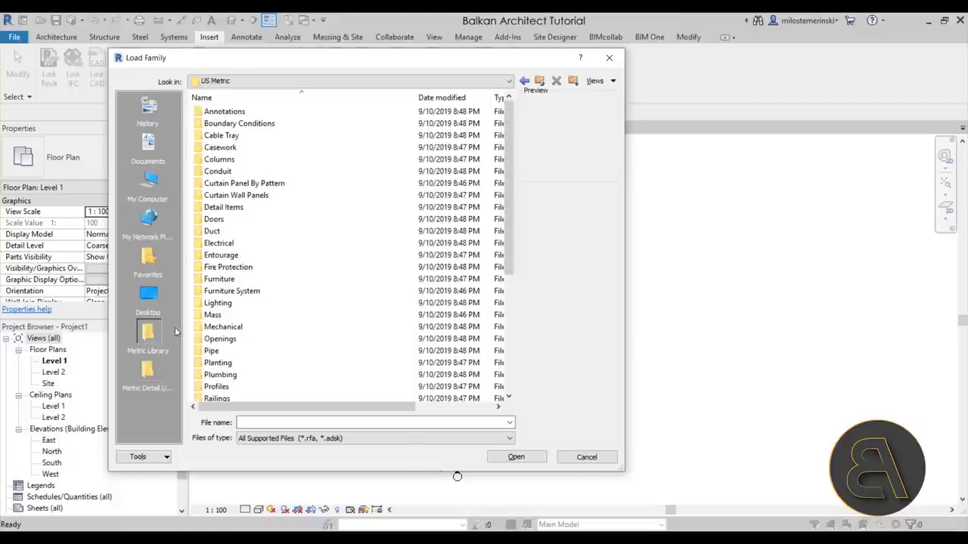
click(540, 83)
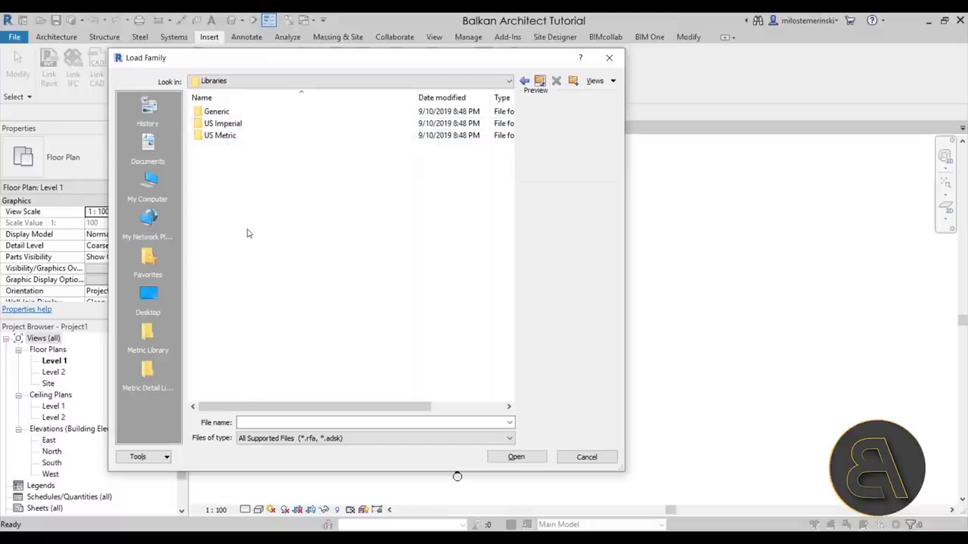
double_click(223, 136)
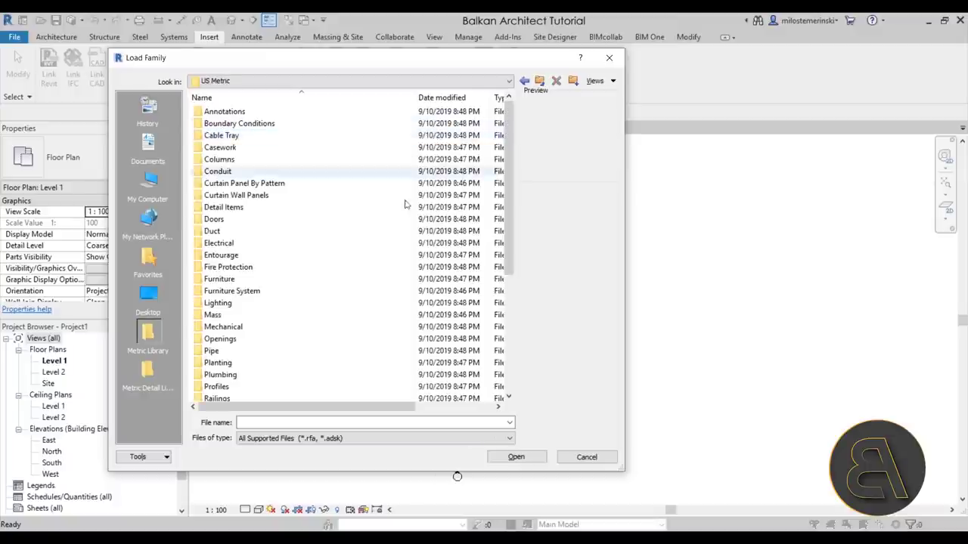
mouse_move(509, 208)
mouse_down()
mouse_move(510, 273)
mouse_move(530, 344)
mouse_move(516, 104)
mouse_up()
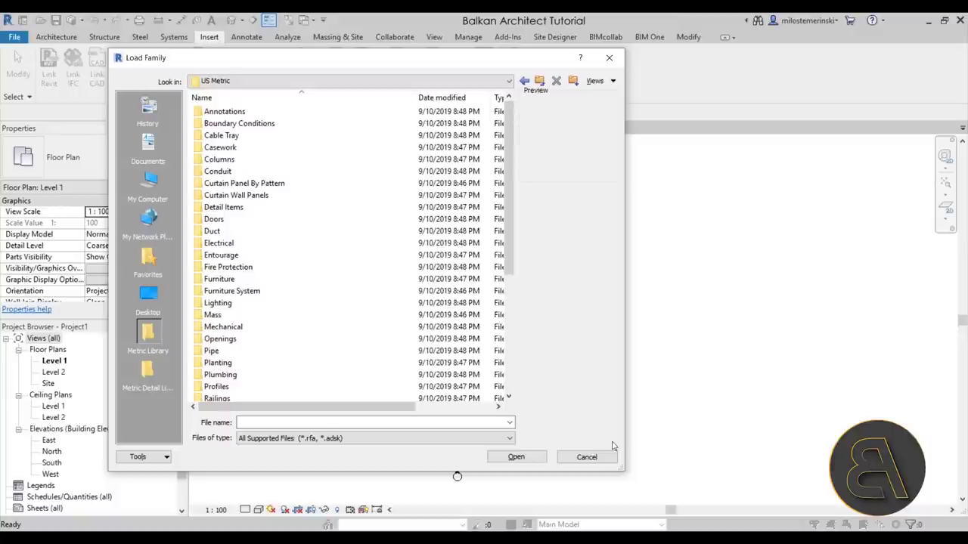
click(588, 457)
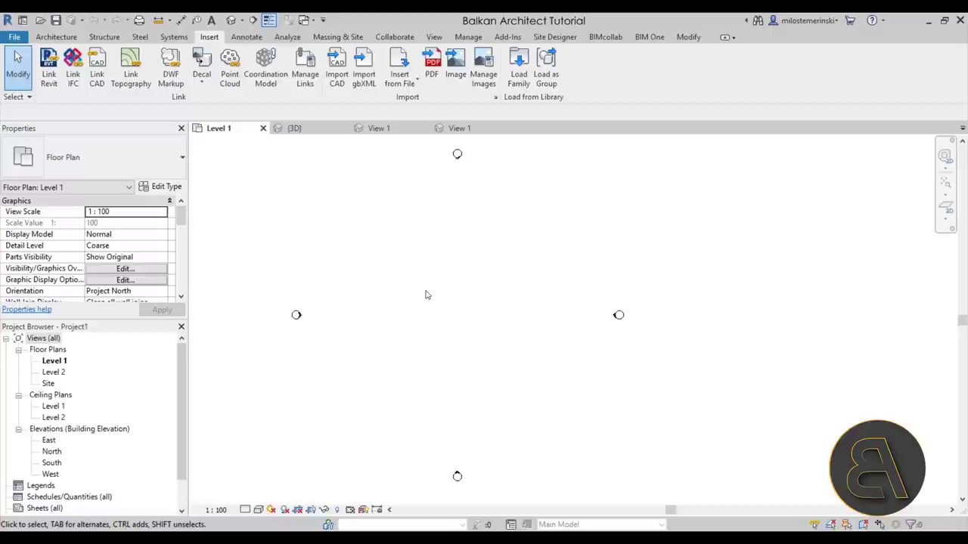
Step: Place an M_Desk 1525 x 762mm component near the middle of the Level 1 floor plan
click(64, 37)
middle_drag(503, 257, 465, 265)
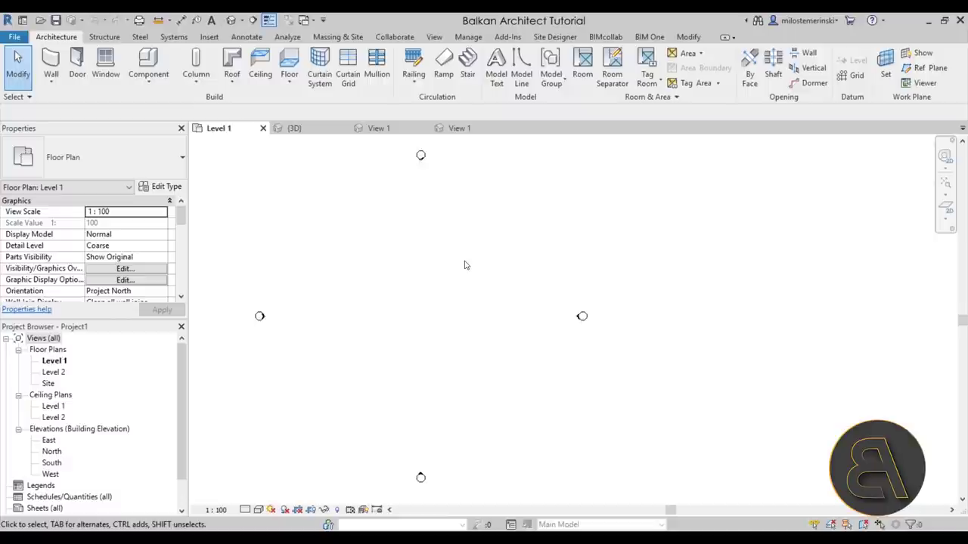
click(148, 62)
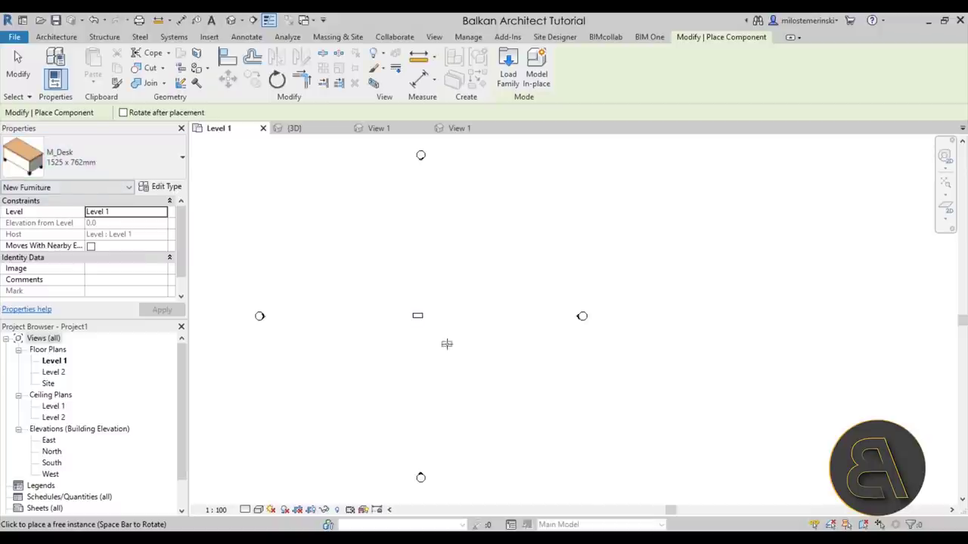
click(435, 321)
scroll(435, 320, up, 5)
key(Escape)
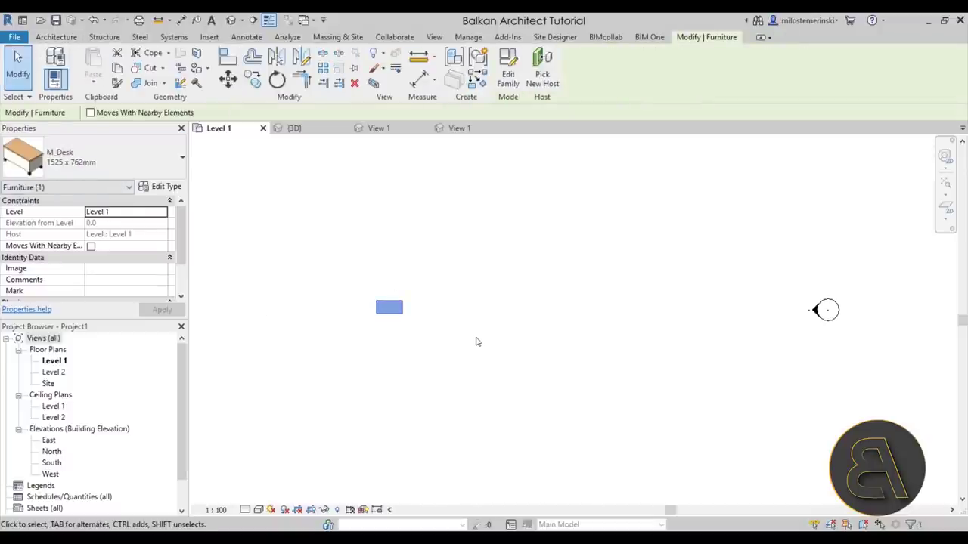
Step: Open the default 3D view and display the desk in the Realistic visual style
click(268, 20)
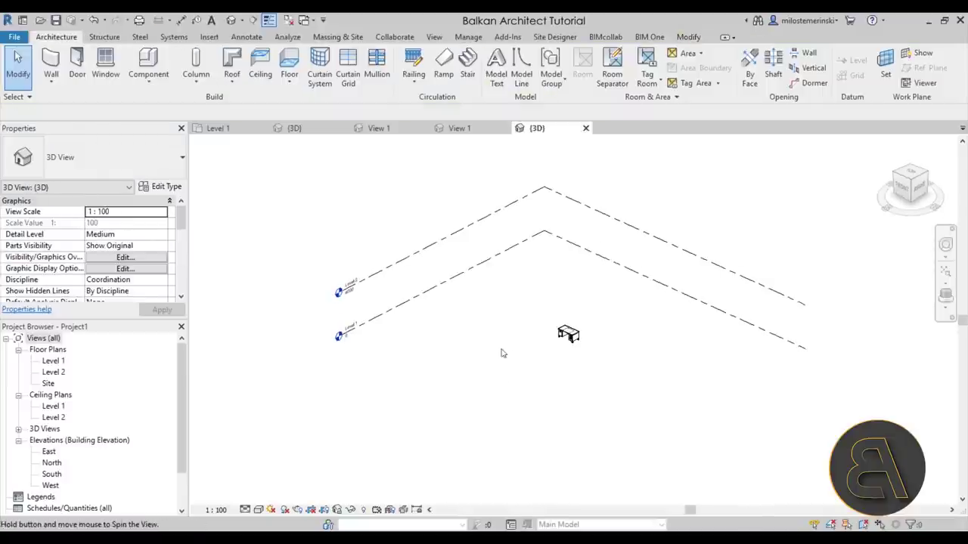
scroll(527, 316, up, 6)
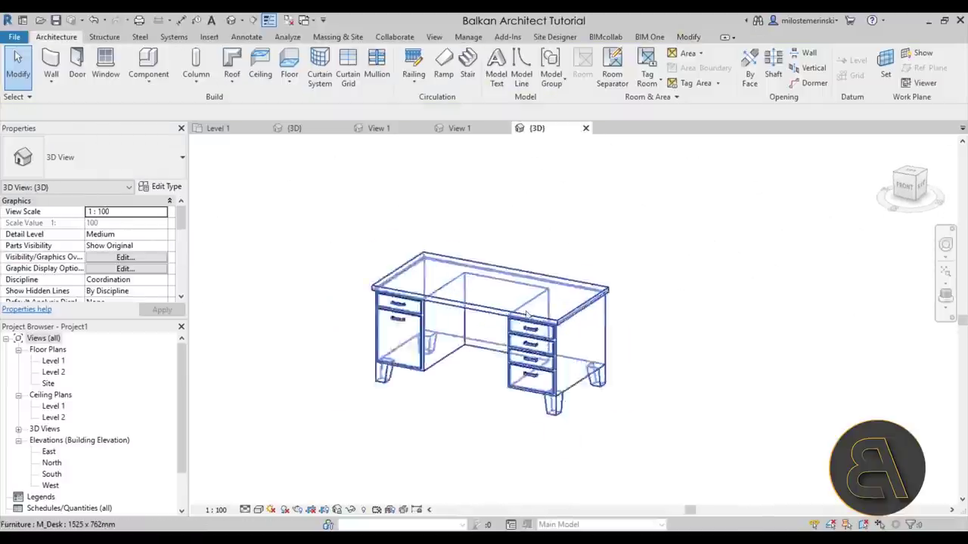
middle_drag(527, 316, 536, 288)
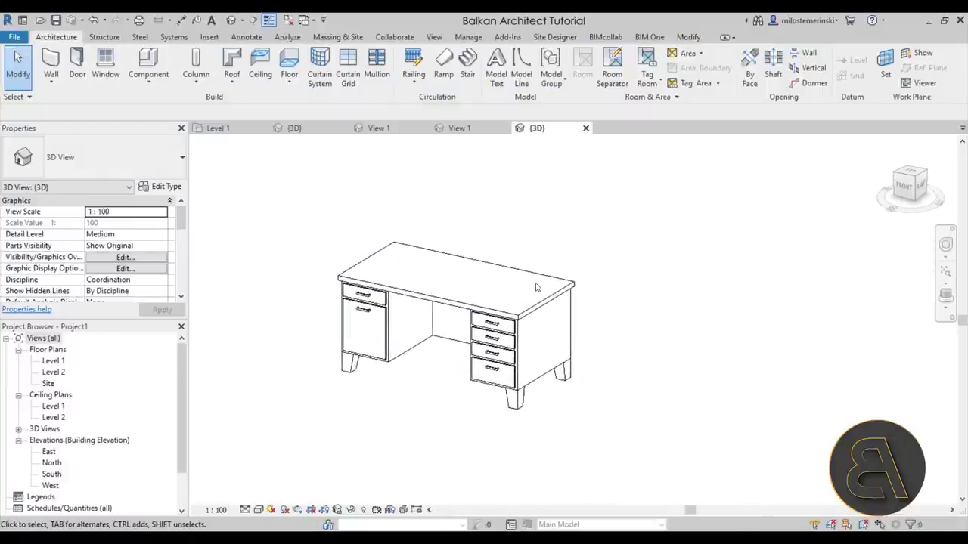
click(261, 511)
click(295, 487)
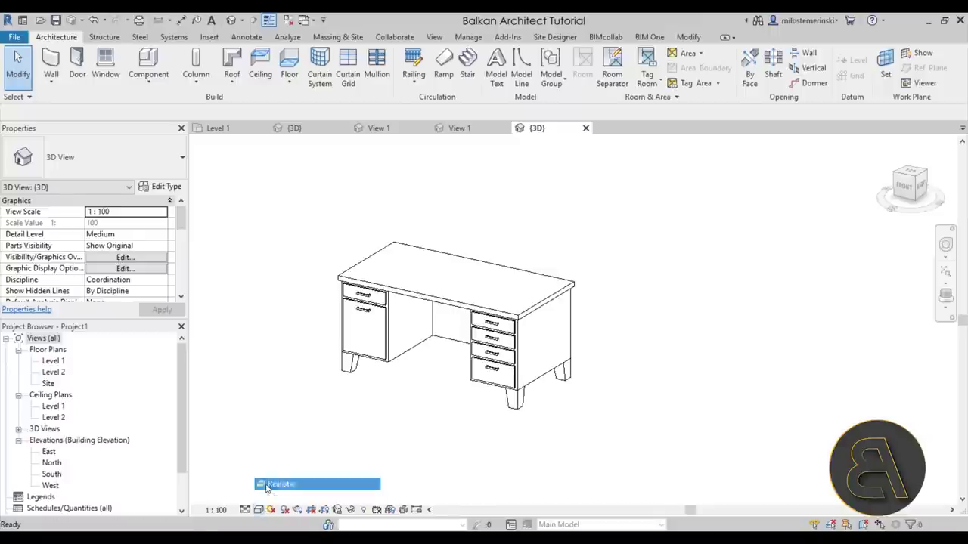
shift+middle_drag(489, 438, 492, 460)
Step: Examine the selected desk's type properties and the types available in its family, keeping 1525 x 762mm
click(496, 347)
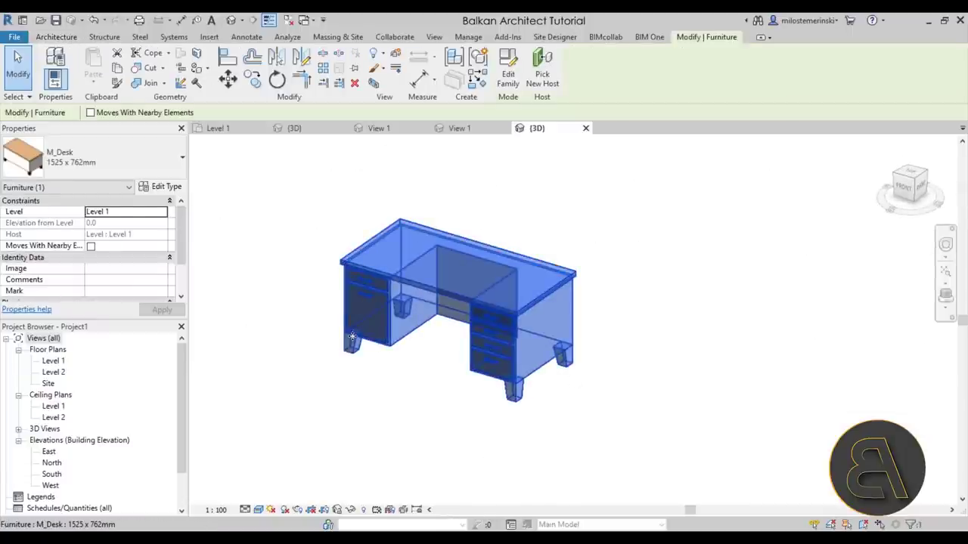
click(171, 186)
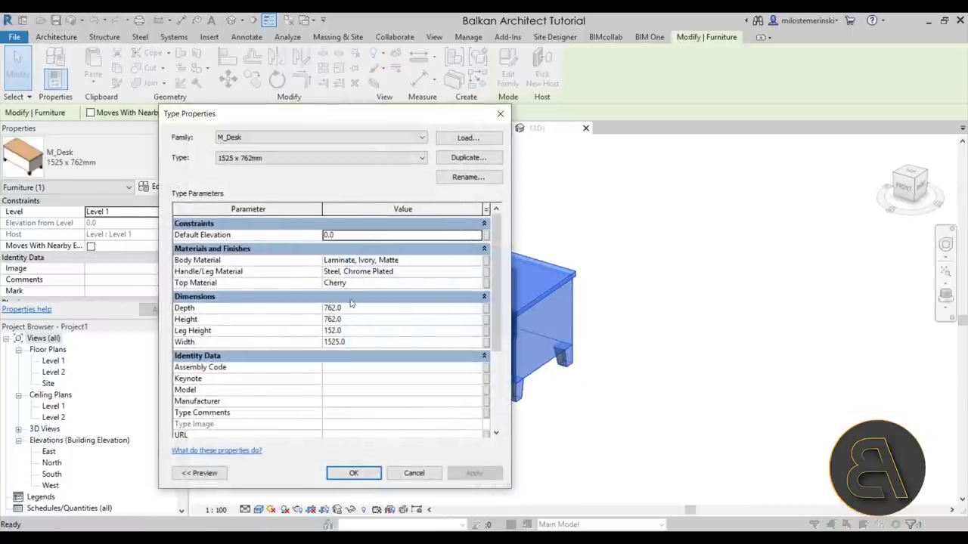
scroll(421, 332, down, 3)
scroll(392, 347, up, 3)
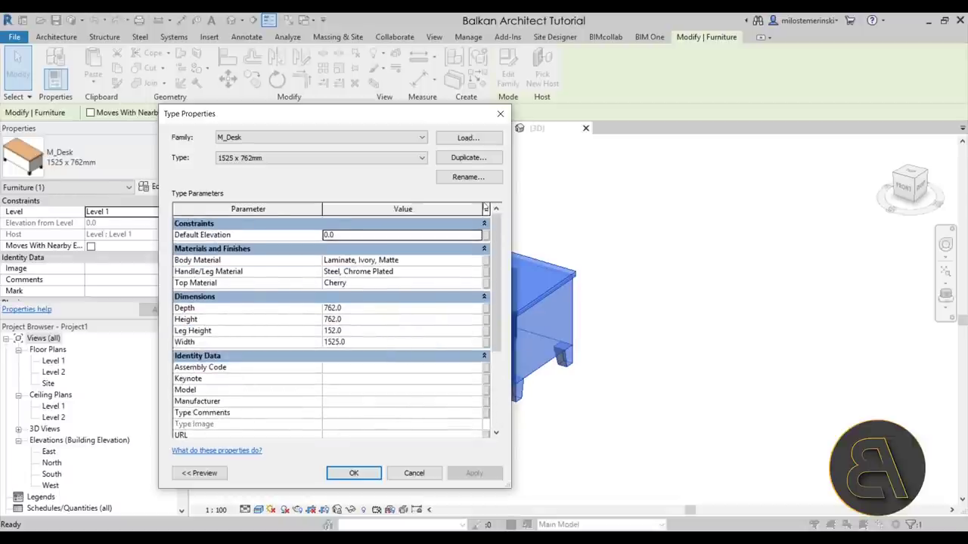
drag(418, 121, 352, 104)
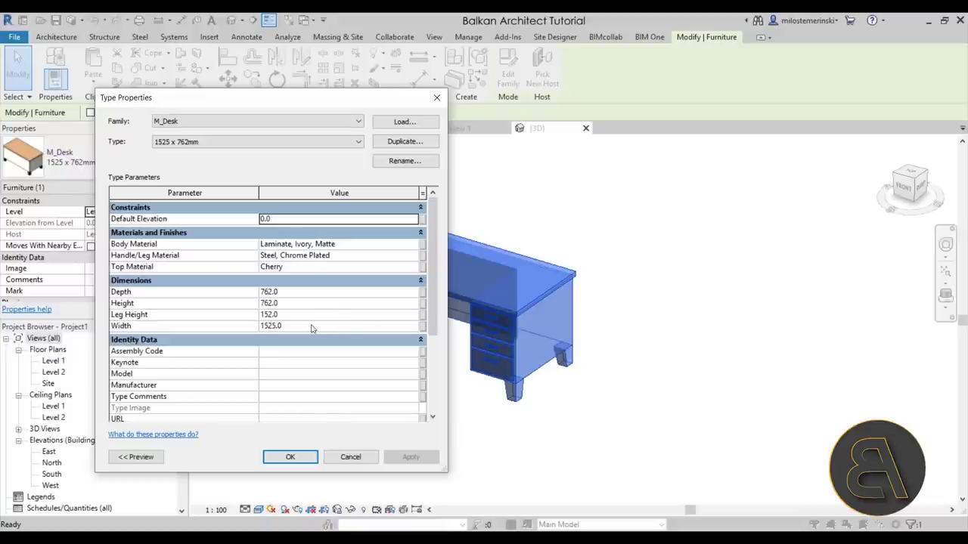
click(272, 143)
click(272, 143)
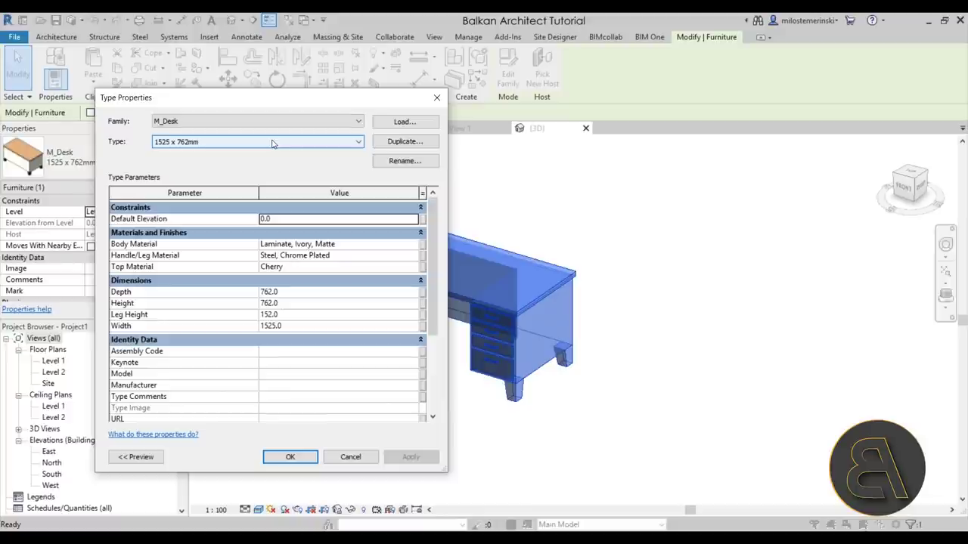
click(273, 144)
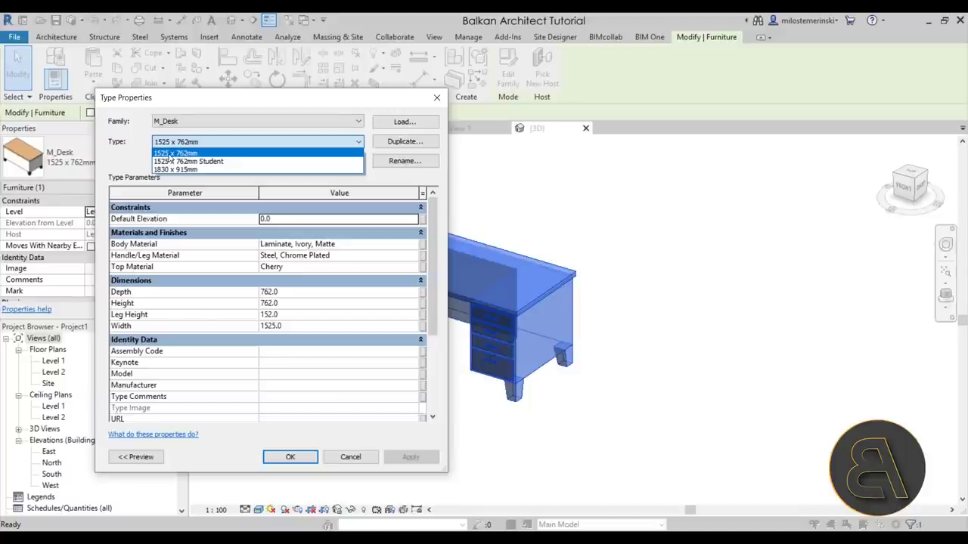
click(169, 155)
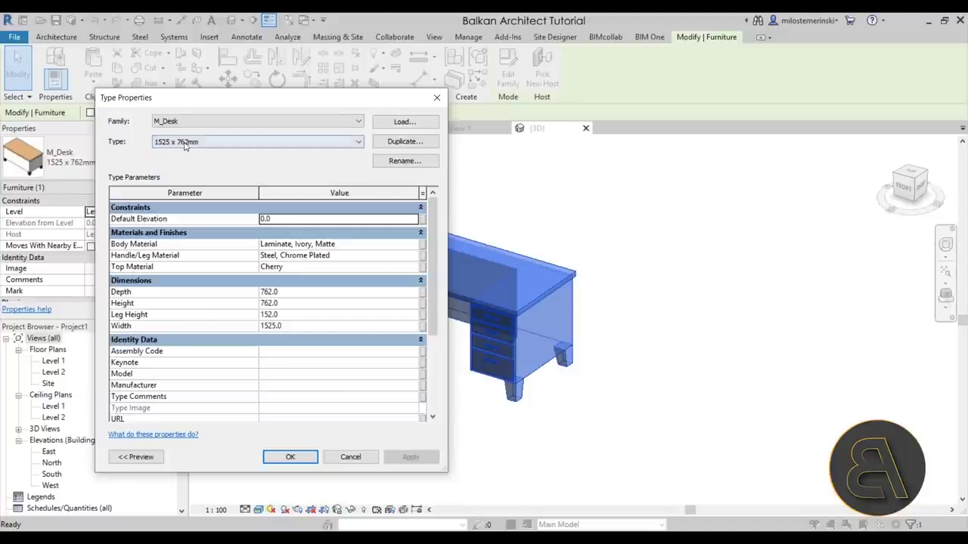
Step: Duplicate the 1525 x 762mm desk type under the name 1325 x 762mm
click(405, 142)
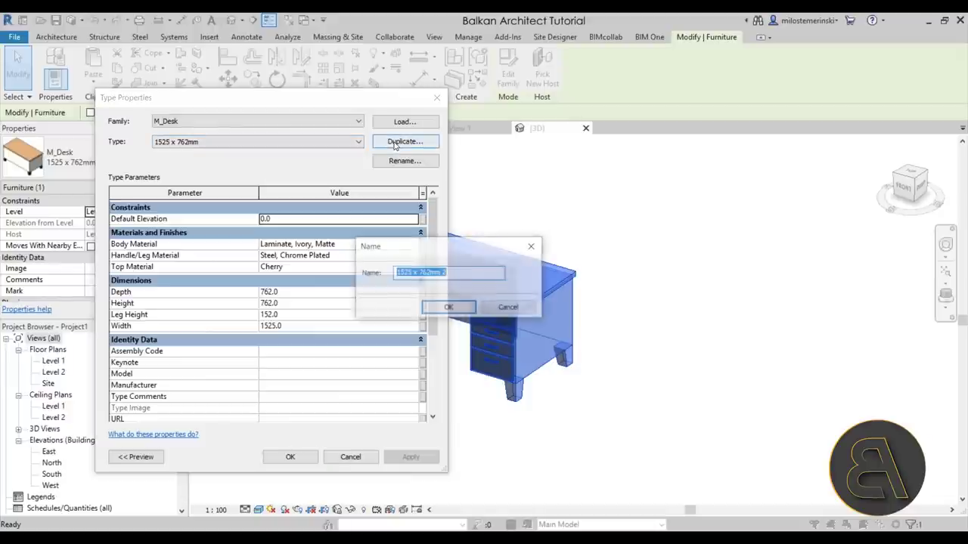
click(448, 273)
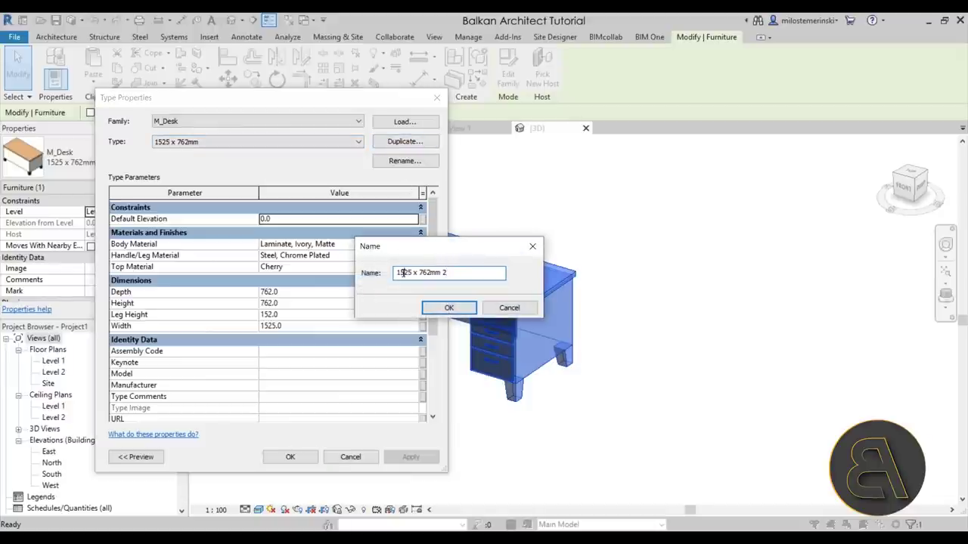
click(402, 272)
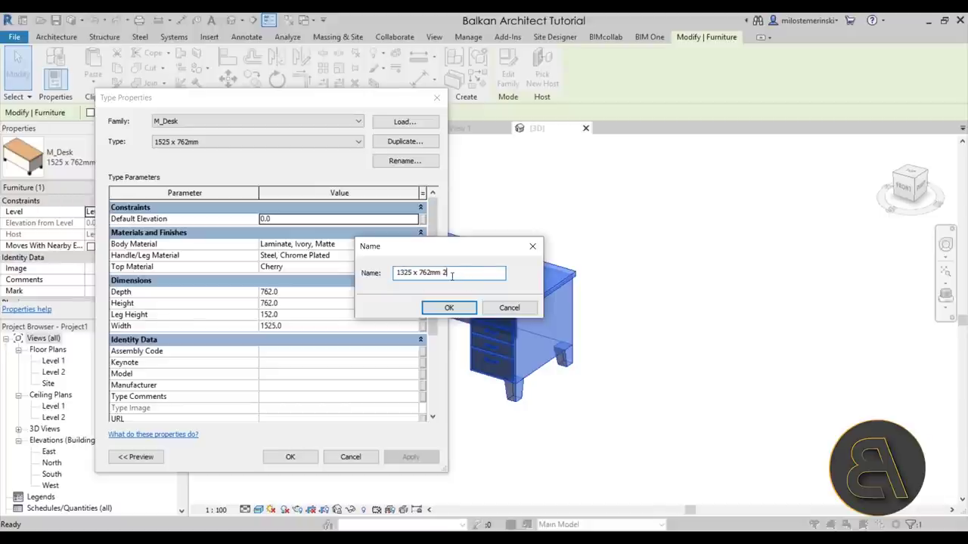
click(449, 308)
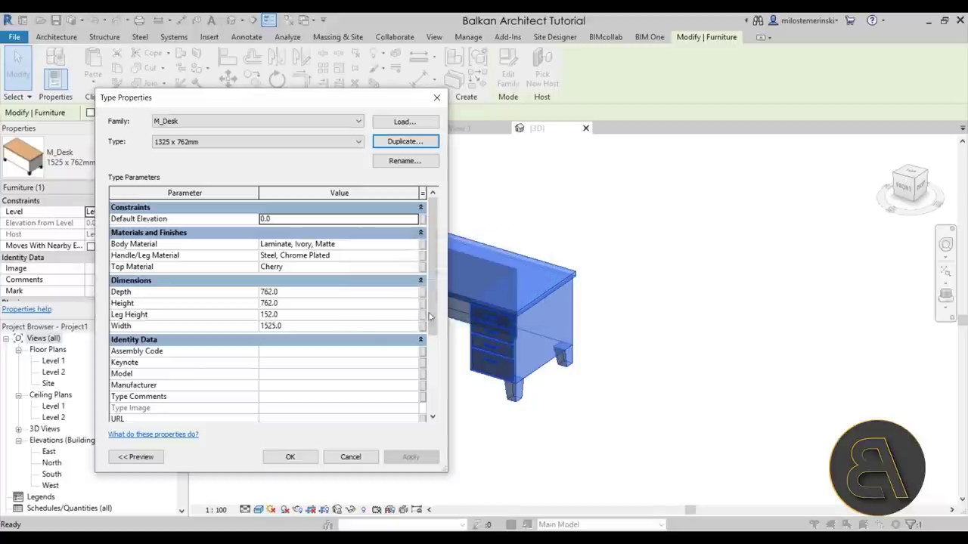
Step: Set the width of the 1325 x 762mm desk type to 1325 mm and apply it to the desk
click(176, 142)
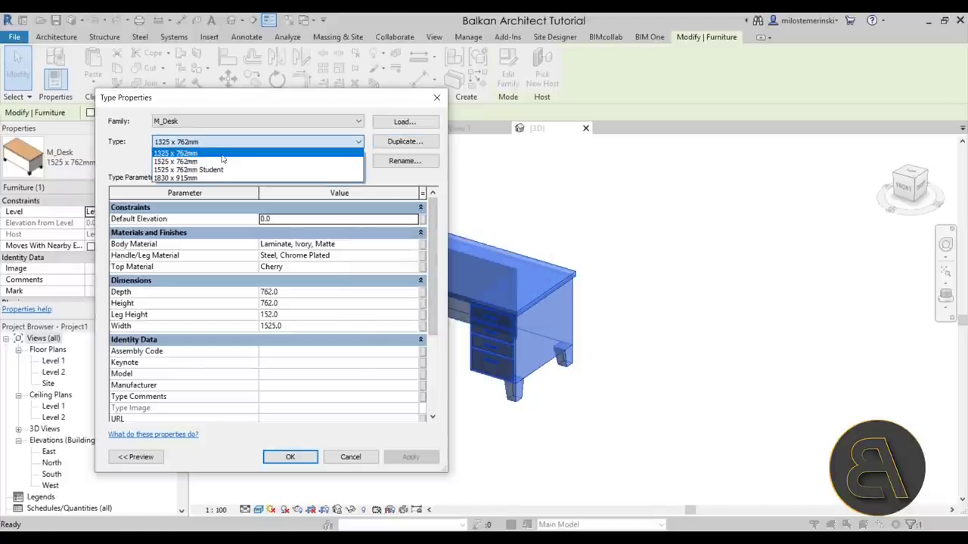
click(200, 153)
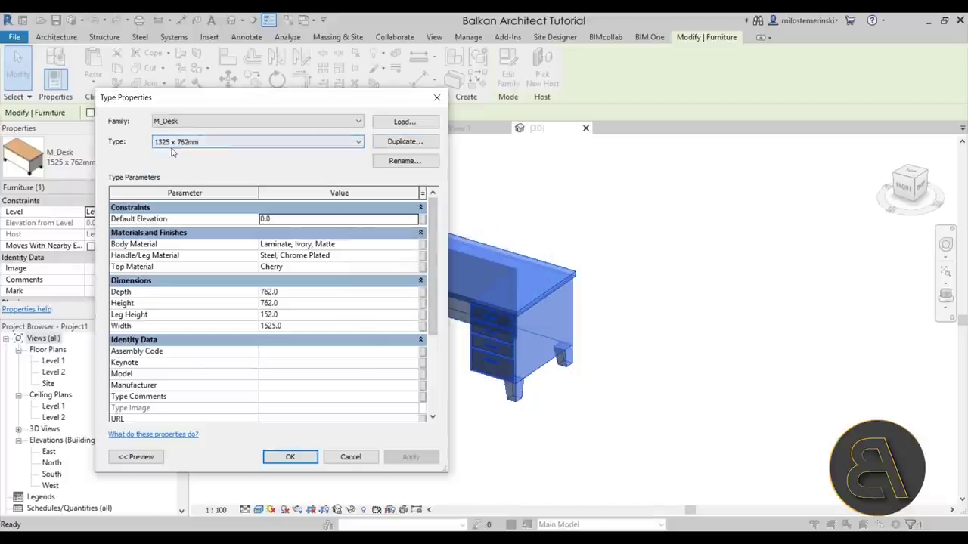
click(269, 327)
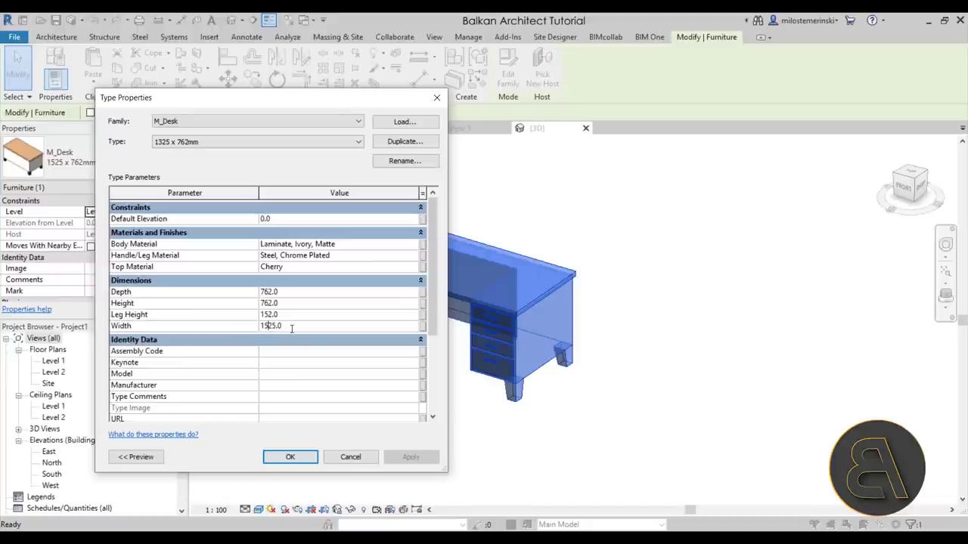
key(BackSpace)
text(3)
click(290, 457)
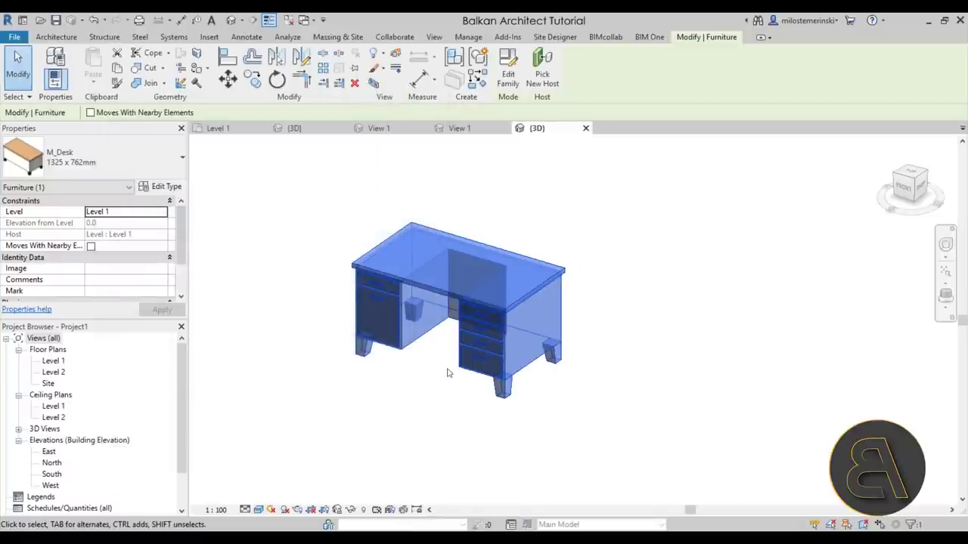
Step: Switch the desk back and forth between types 1325 x 762mm and 1525 x 762mm to compare them, ending on 1525 x 762mm
click(146, 159)
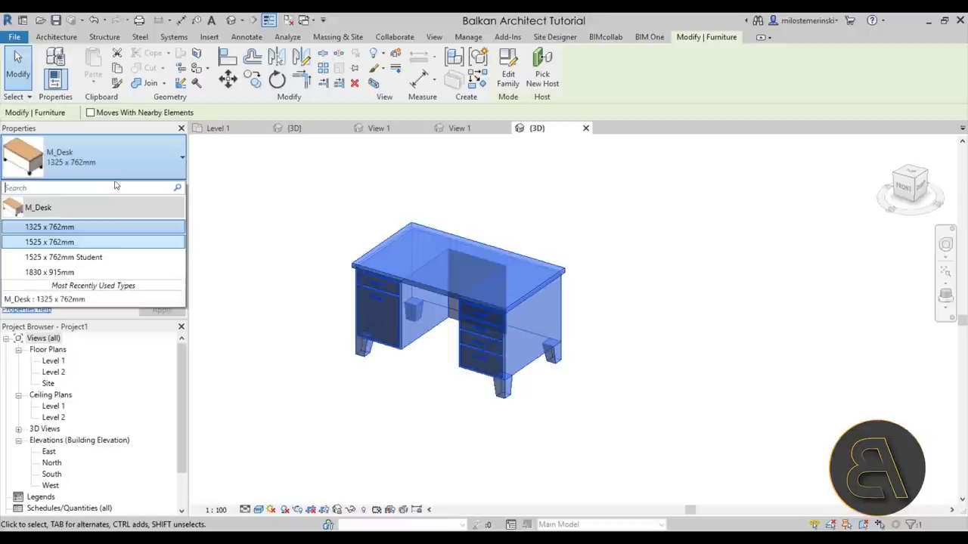
click(49, 227)
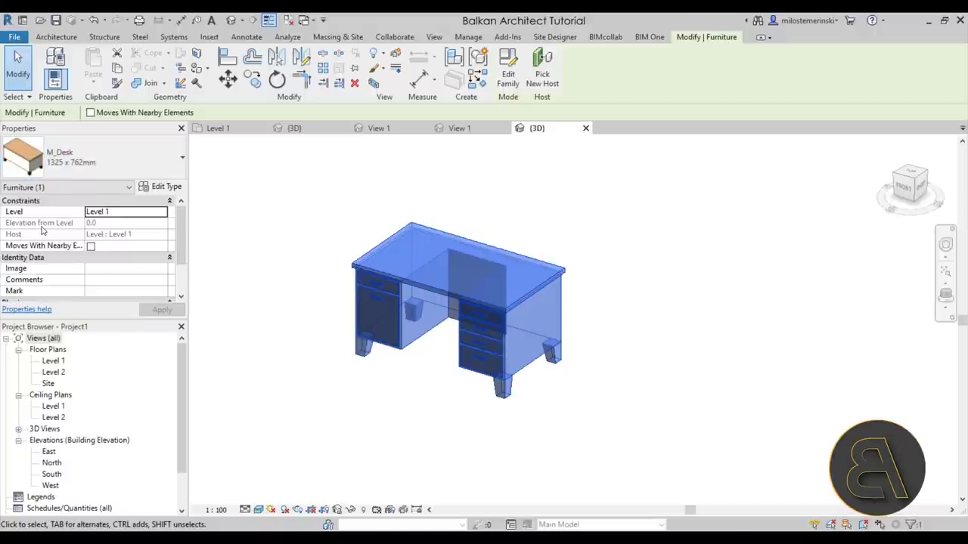
click(72, 159)
click(57, 242)
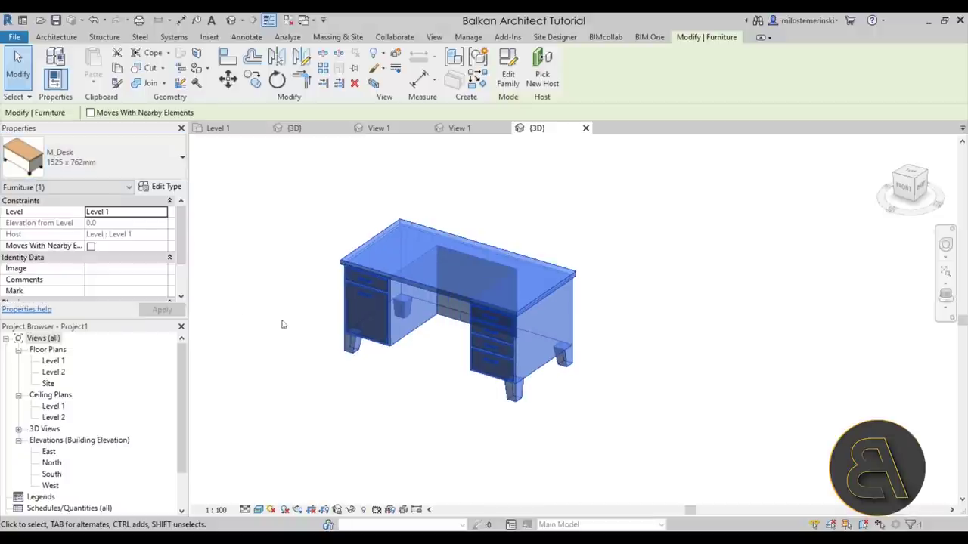
click(72, 158)
click(49, 226)
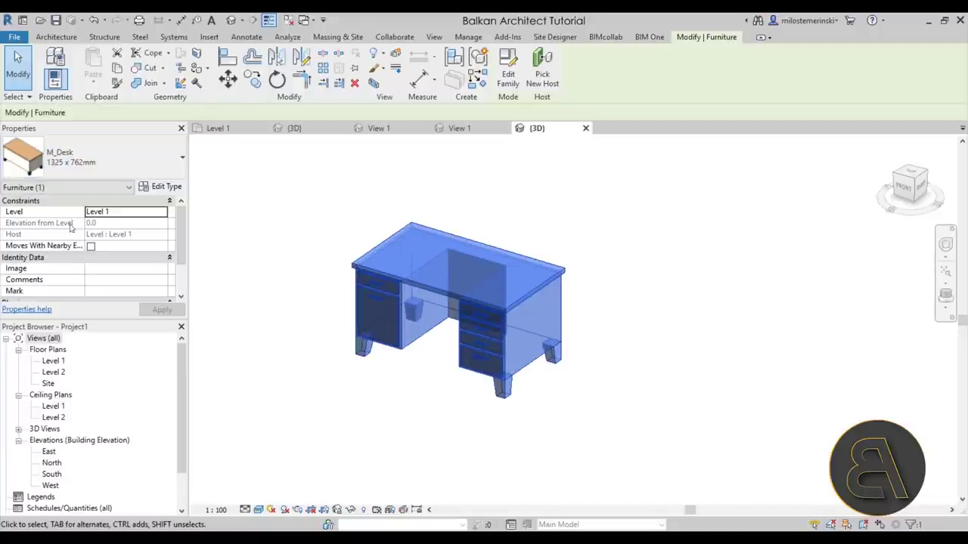
click(87, 175)
click(49, 242)
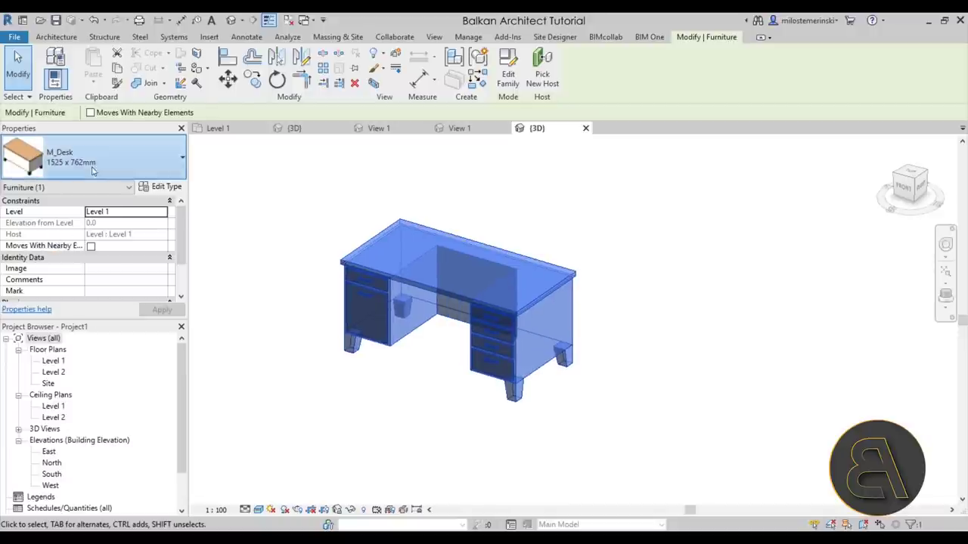
Step: Switch the desk to the 1830 x 915mm type and clear the selection
click(71, 159)
click(49, 273)
click(426, 382)
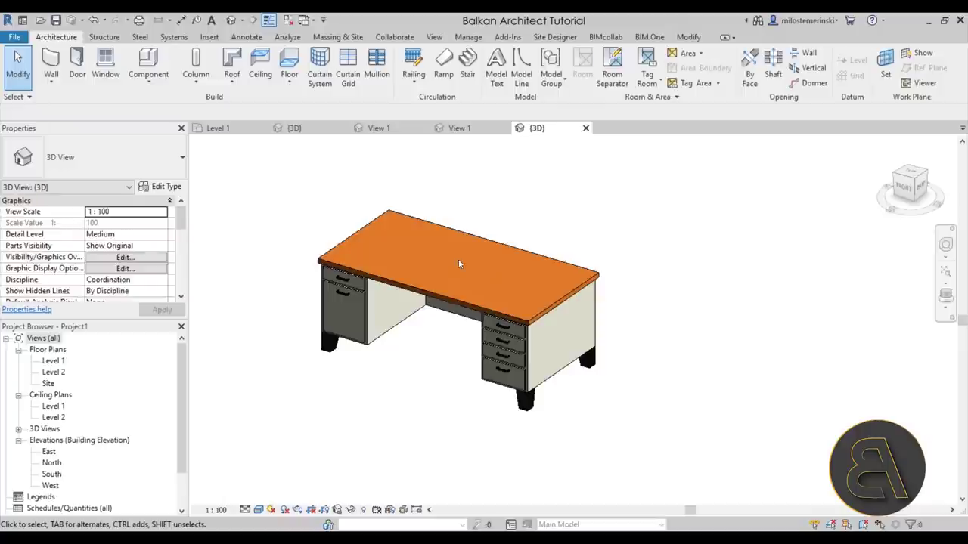
Step: Select the desk and open its M_Desk family for editing
click(438, 295)
shift+middle_drag(439, 295, 443, 270)
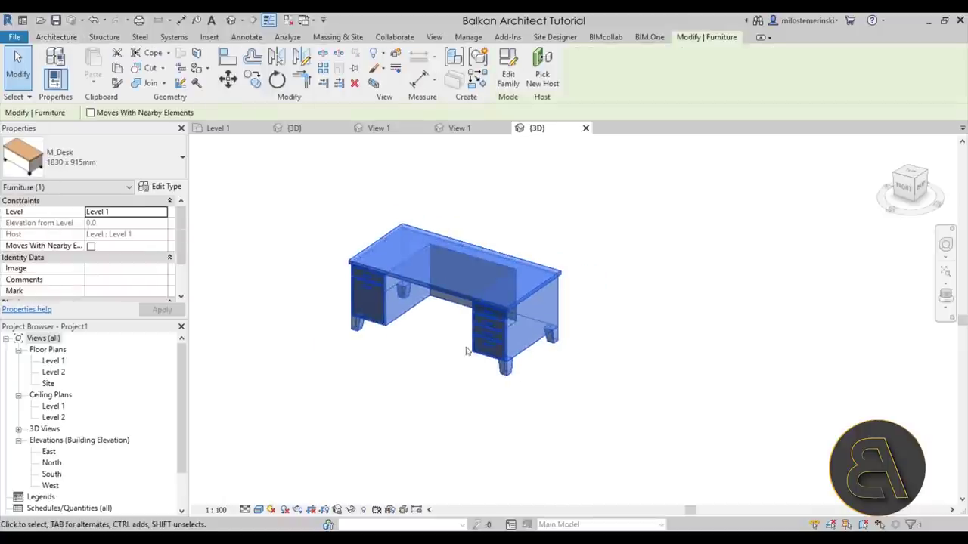
shift+middle_drag(469, 348, 449, 340)
scroll(158, 261, down, 3)
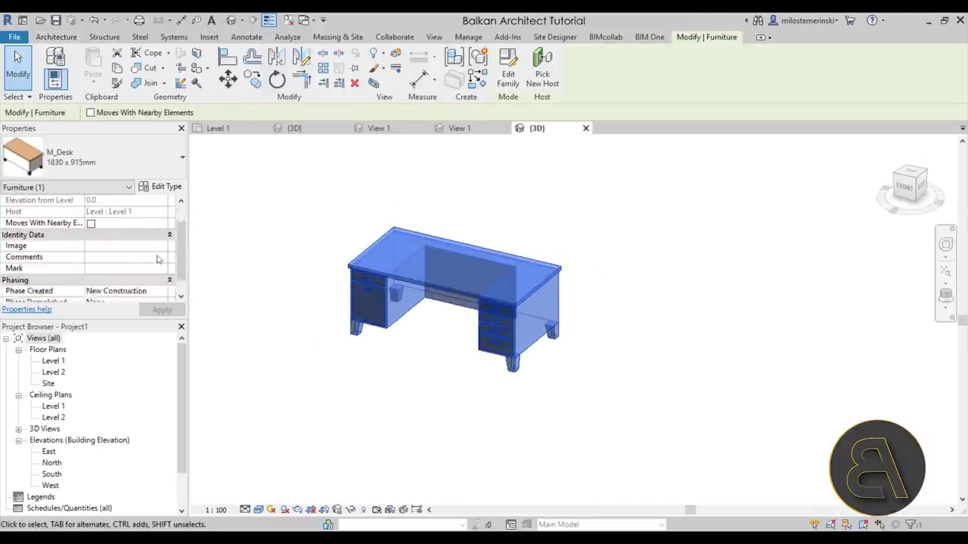
scroll(158, 260, up, 3)
double_click(476, 268)
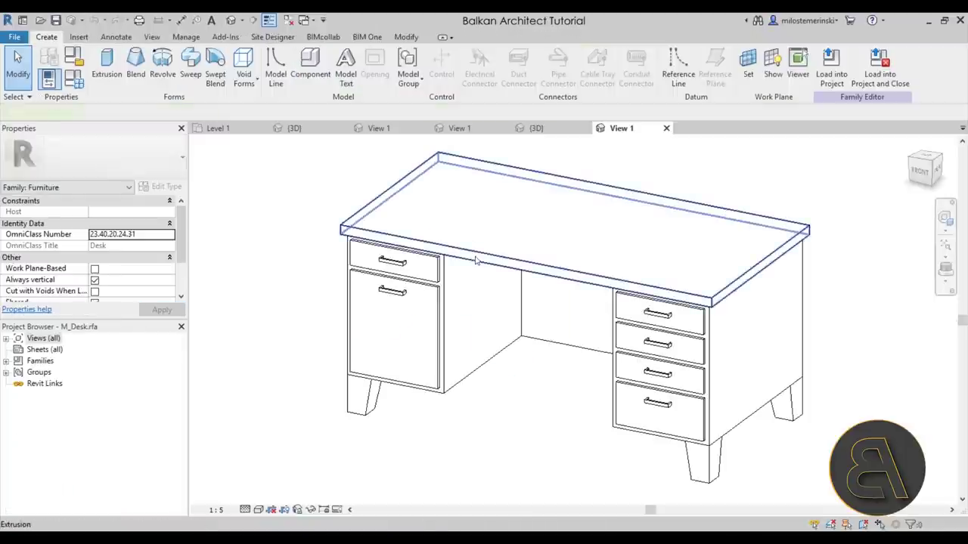
Step: Examine the extrusions that form the desk's tabletop and drawer fronts in the family model
click(476, 259)
shift+middle_drag(476, 260, 583, 400)
click(563, 302)
key(Escape)
scroll(484, 318, up, 3)
click(482, 313)
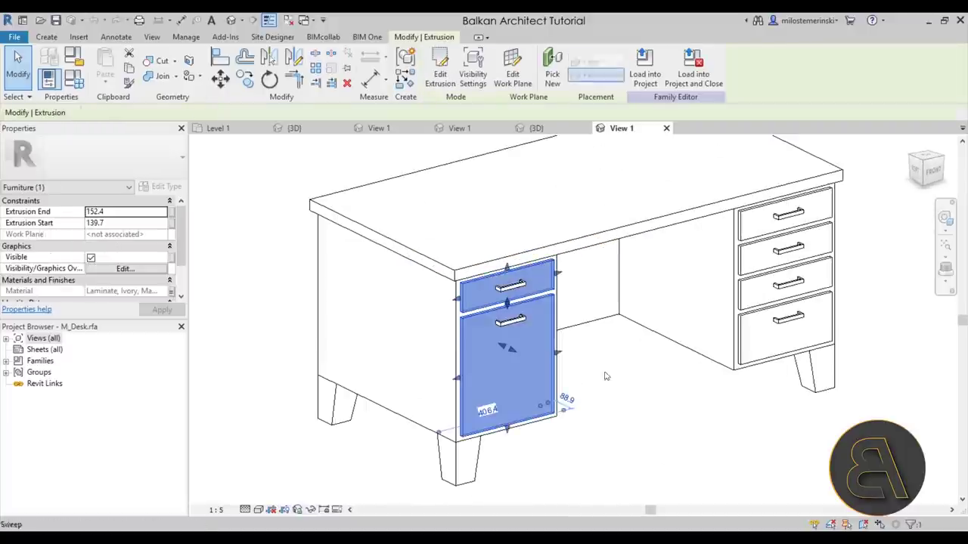
shift+middle_drag(483, 313, 648, 405)
scroll(521, 323, up, 3)
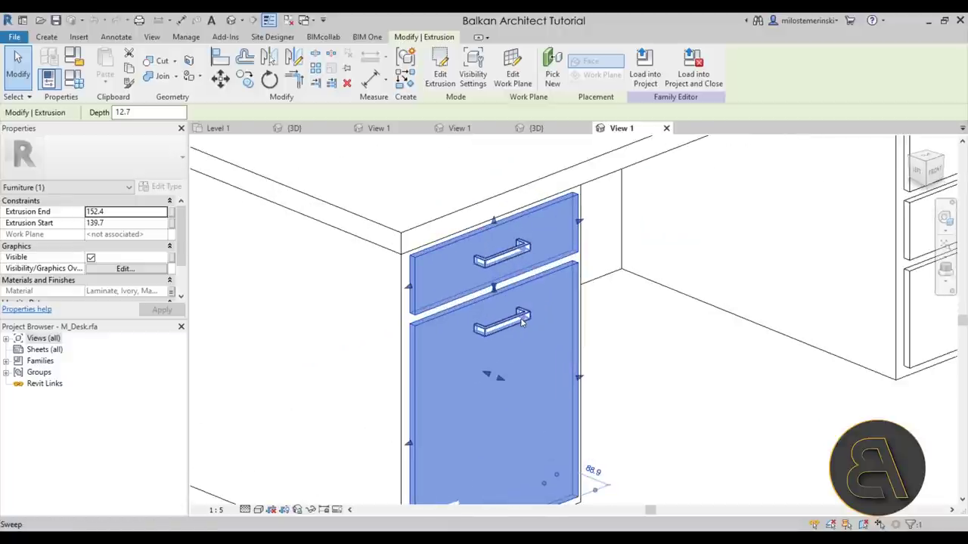
scroll(499, 314, down, 3)
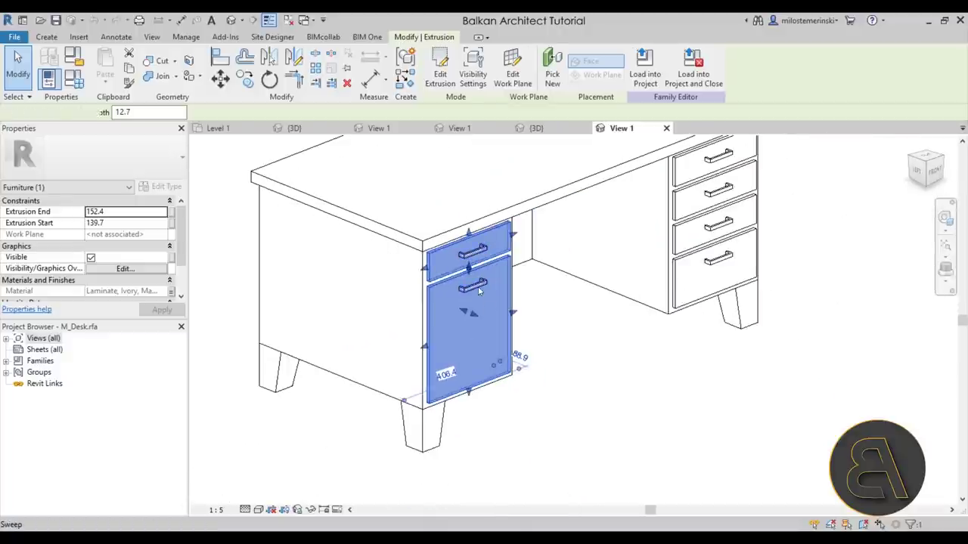
Step: Inspect the sweep that forms the drawer handles and review the tools for creating family forms
click(473, 286)
scroll(454, 326, down, 3)
middle_drag(436, 358, 460, 371)
click(46, 37)
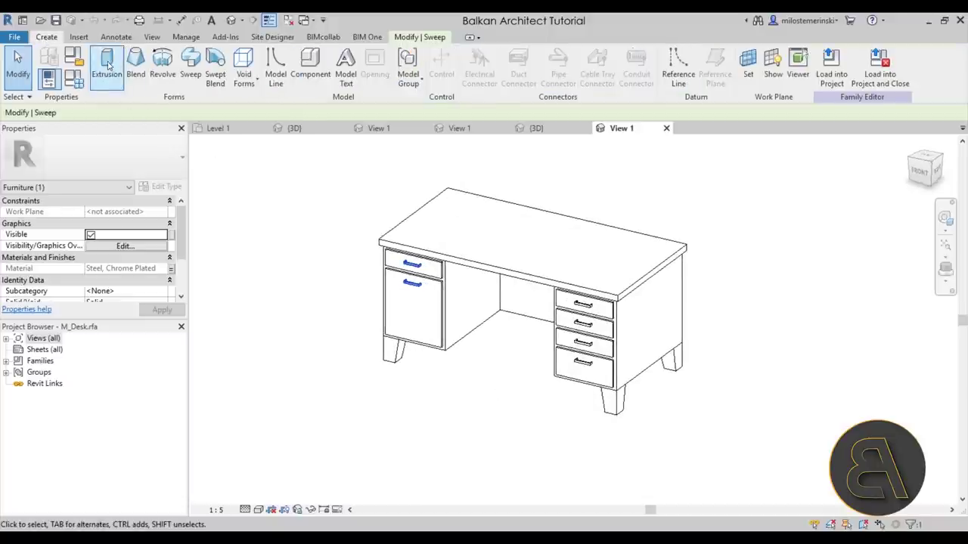
click(512, 431)
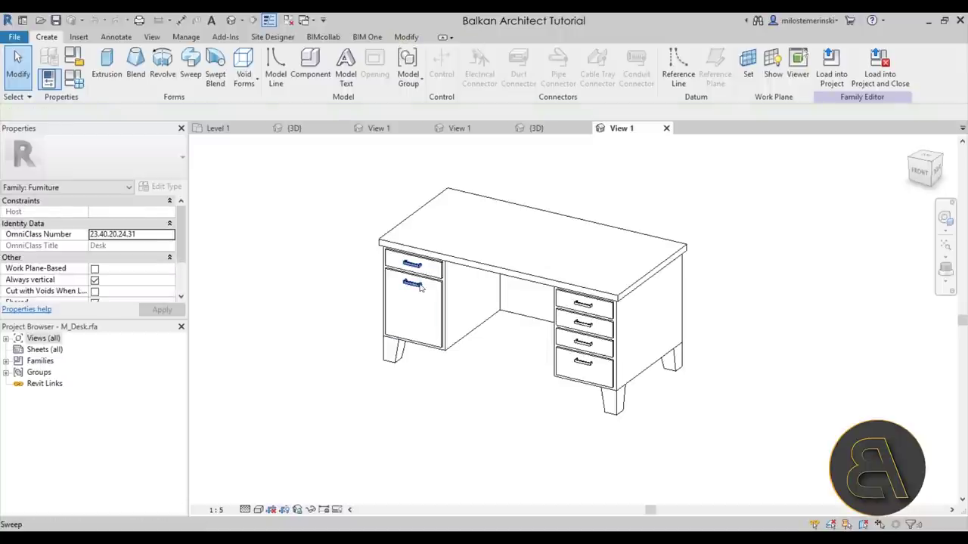
Step: Stretch the sweep profile of the larger drawer's handle downward to about 45 mm tall and finish the sweep
click(536, 311)
click(436, 69)
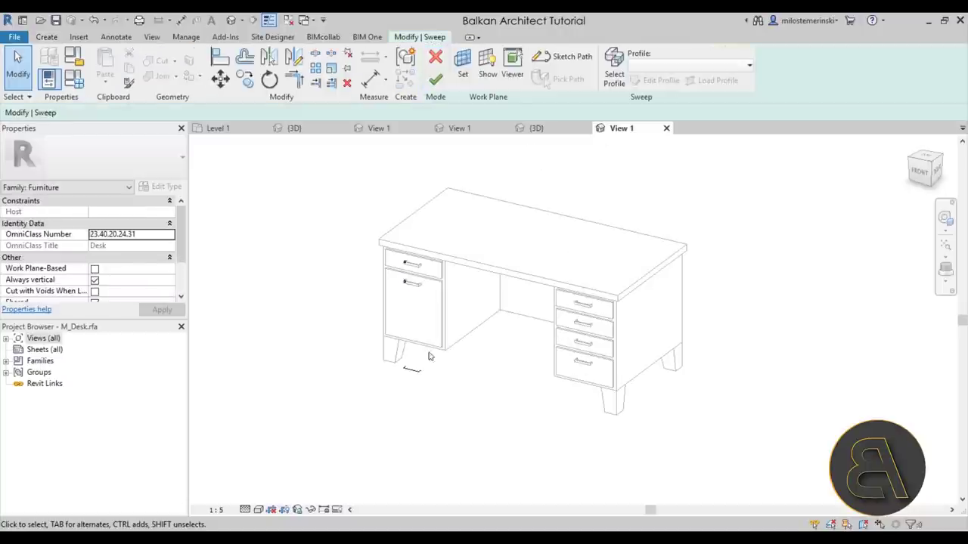
scroll(424, 390, up, 10)
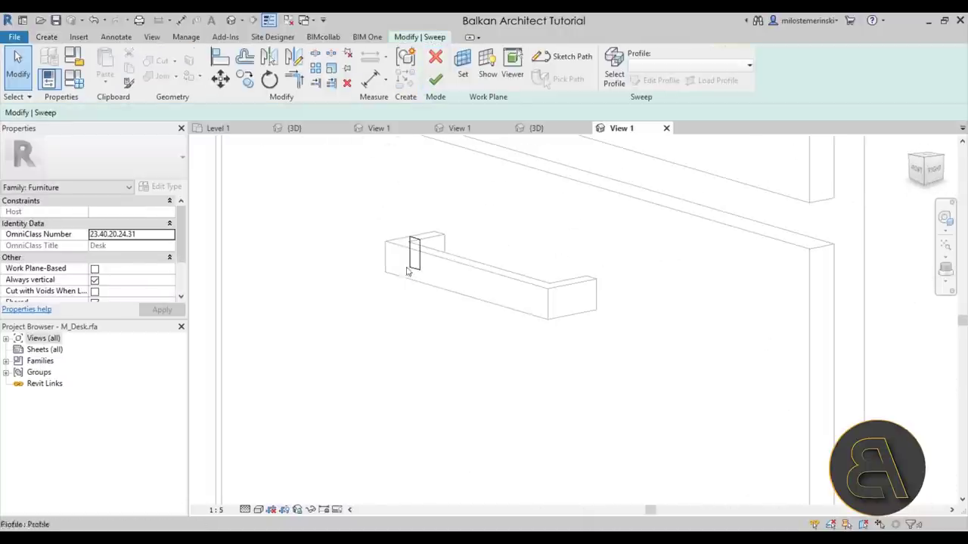
click(414, 261)
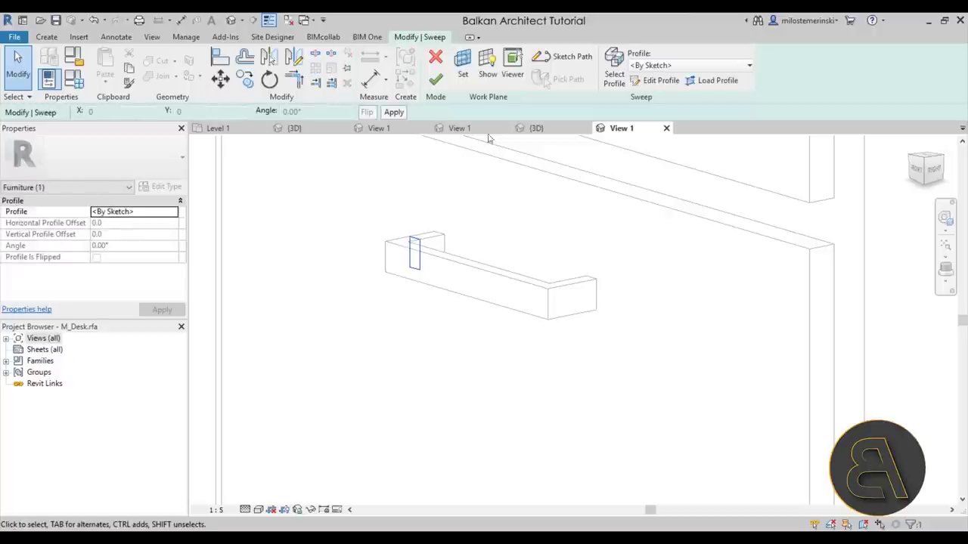
click(658, 80)
drag(415, 329, 413, 340)
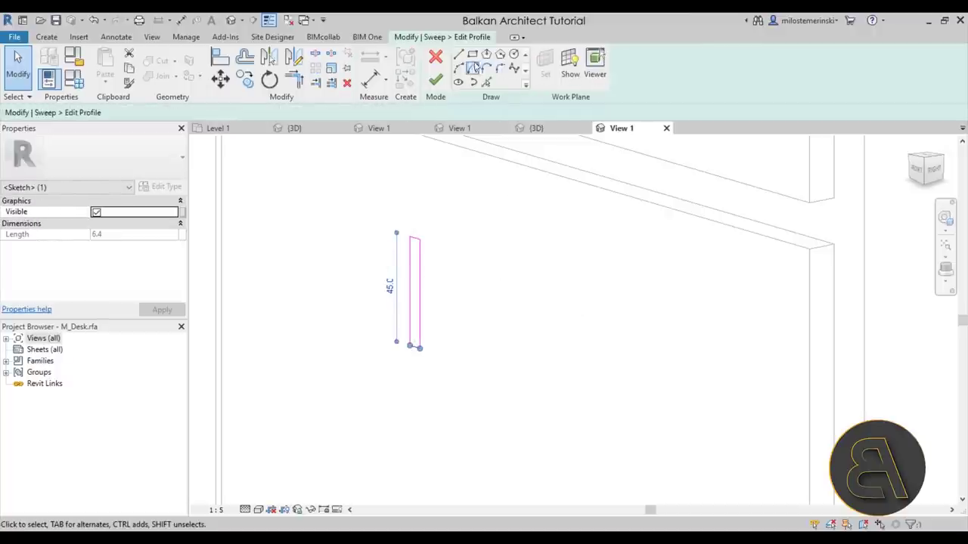
click(435, 79)
click(435, 80)
scroll(486, 220, down, 5)
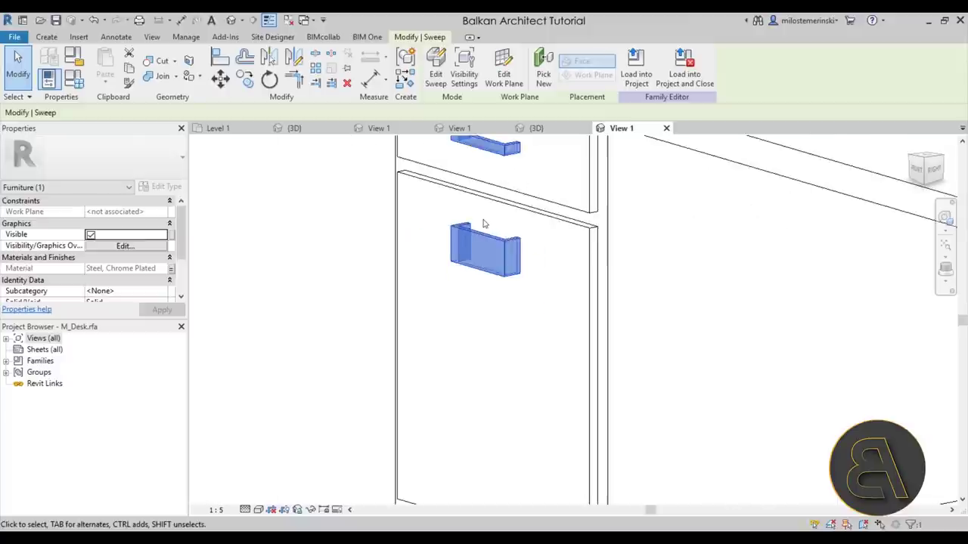
click(344, 260)
shift+middle_drag(348, 262, 464, 241)
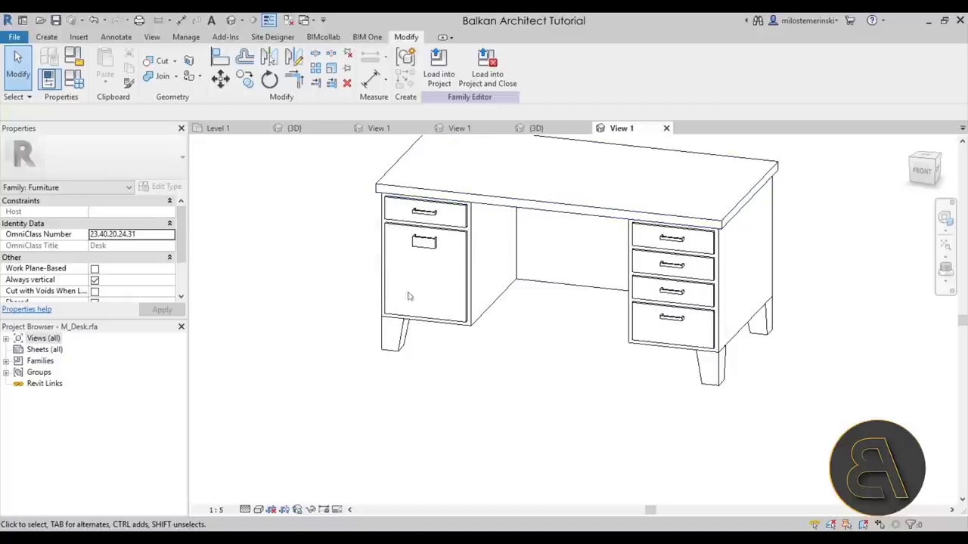
Step: Close the M_Desk family without saving its changes
click(666, 129)
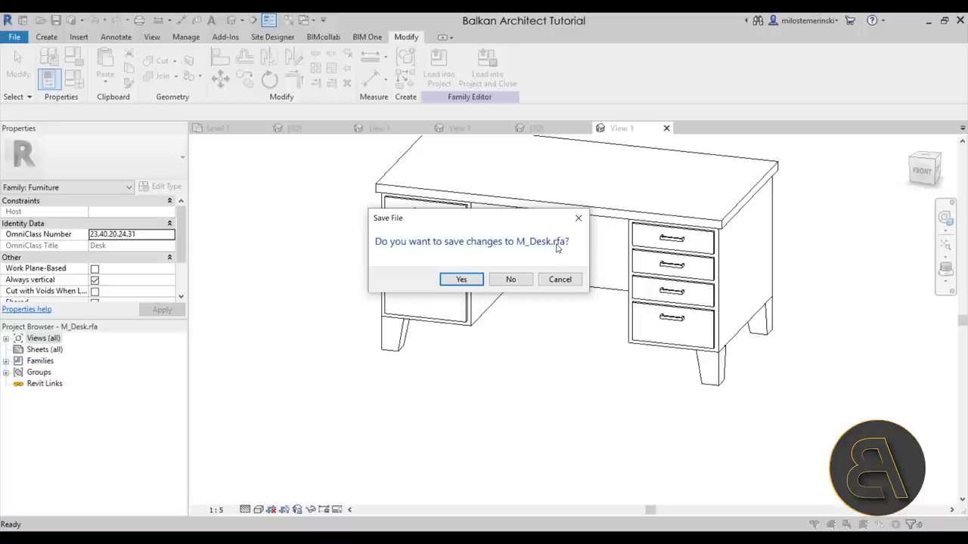
click(508, 281)
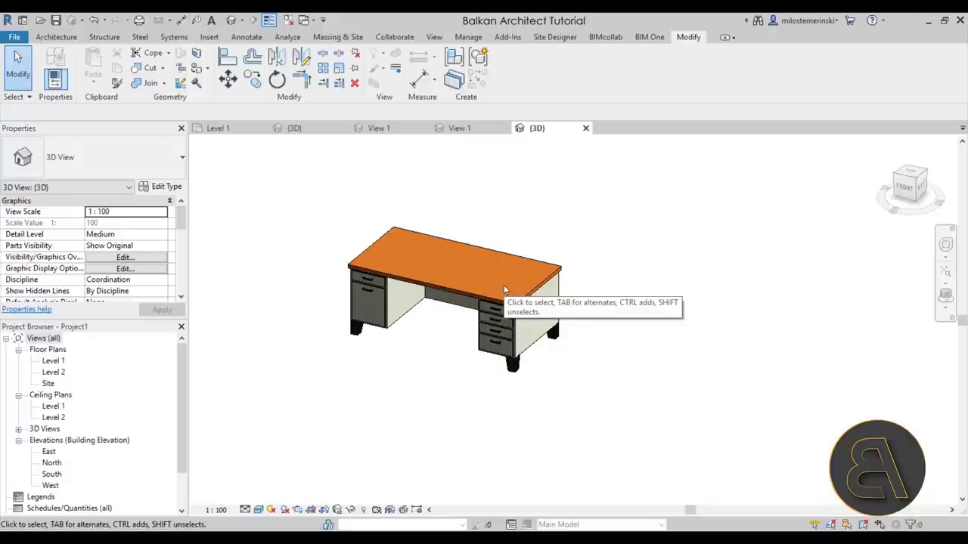
Step: Switch to the Level 1 floor plan of the project
click(14, 36)
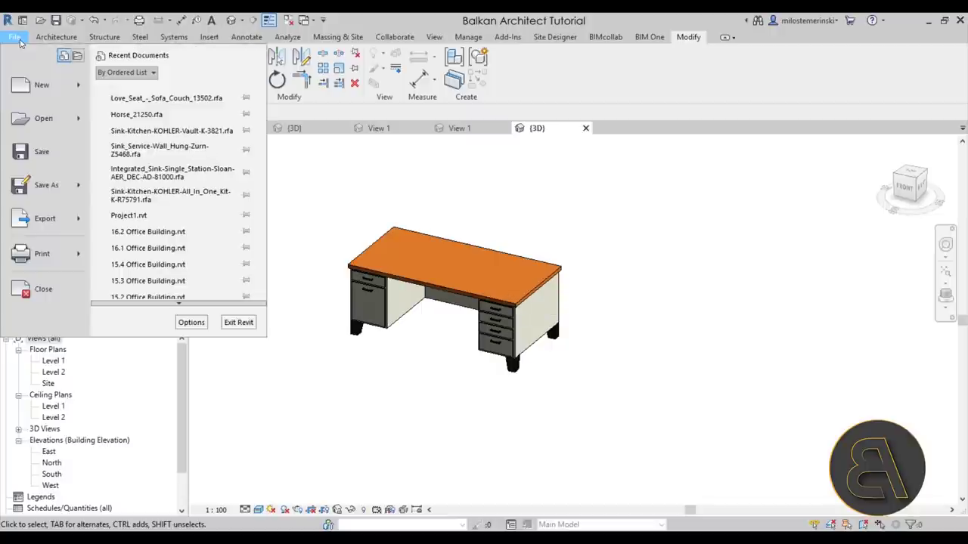
click(365, 175)
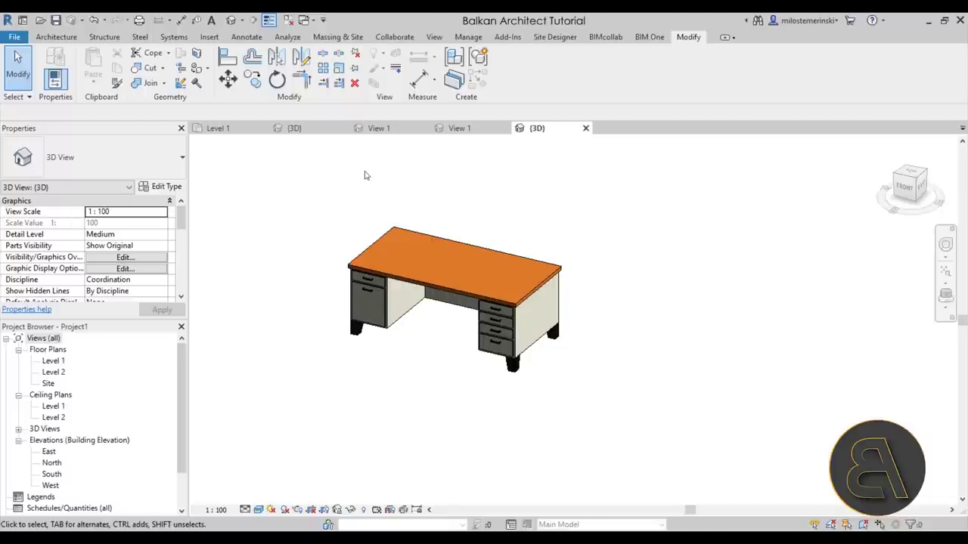
click(217, 129)
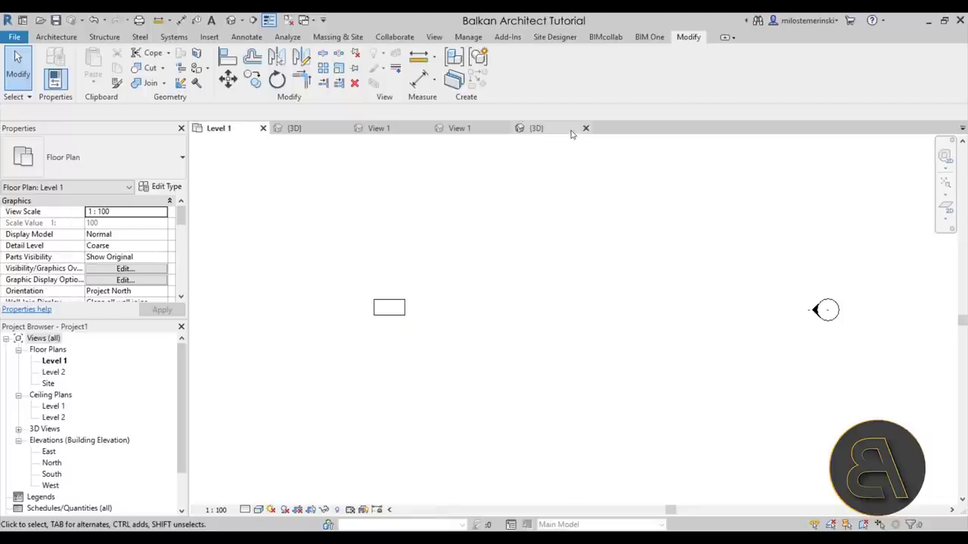
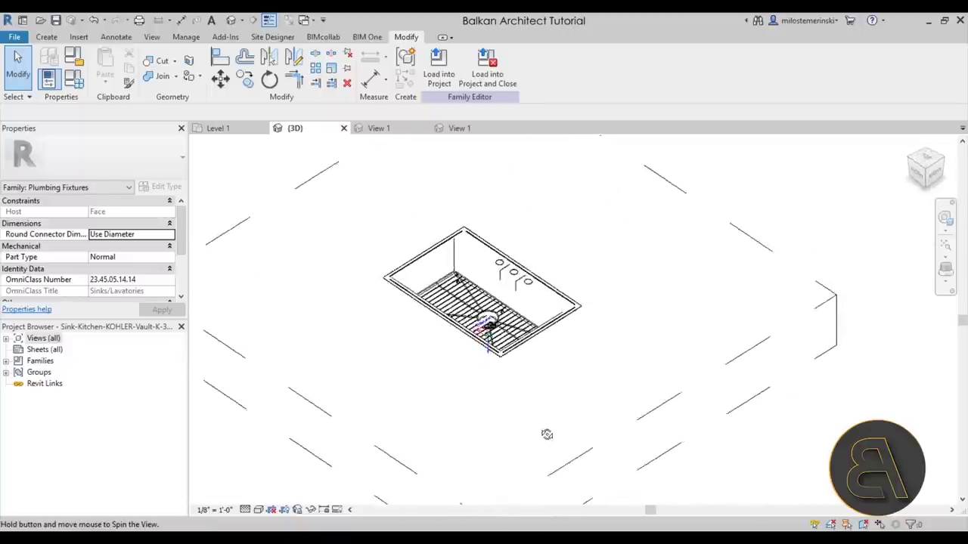
Step: Compare the kitchen sink family at the Coarse and Fine detail levels, ending on Fine
scroll(544, 372, up, 4)
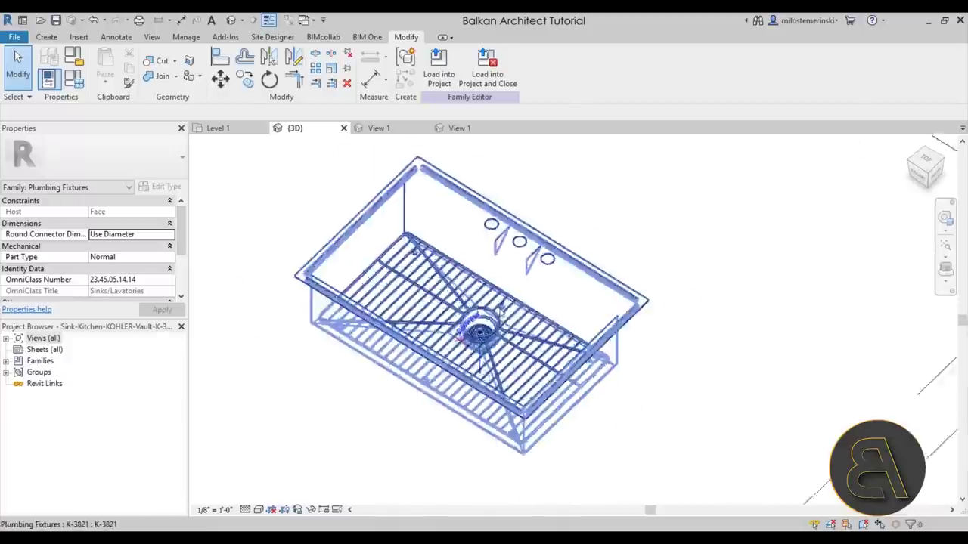
scroll(545, 371, down, 4)
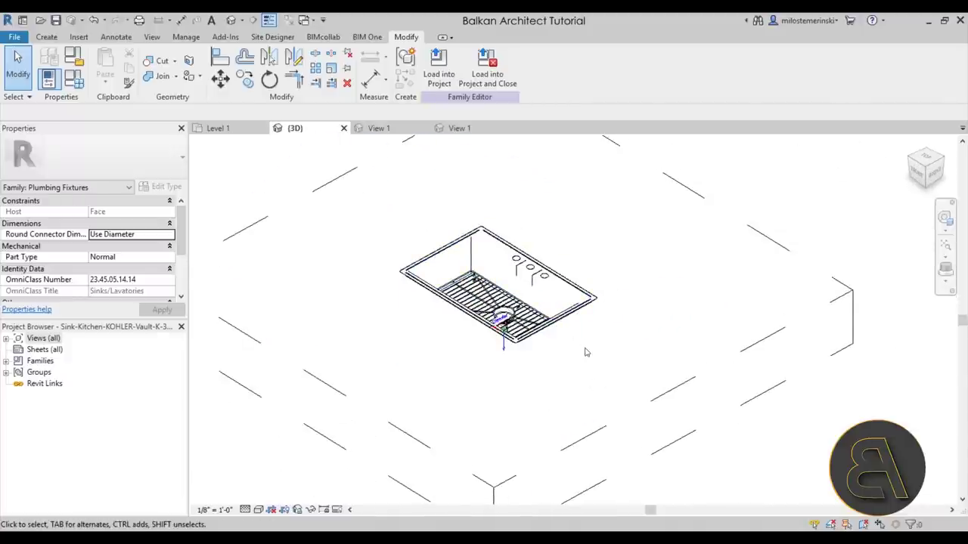
click(248, 510)
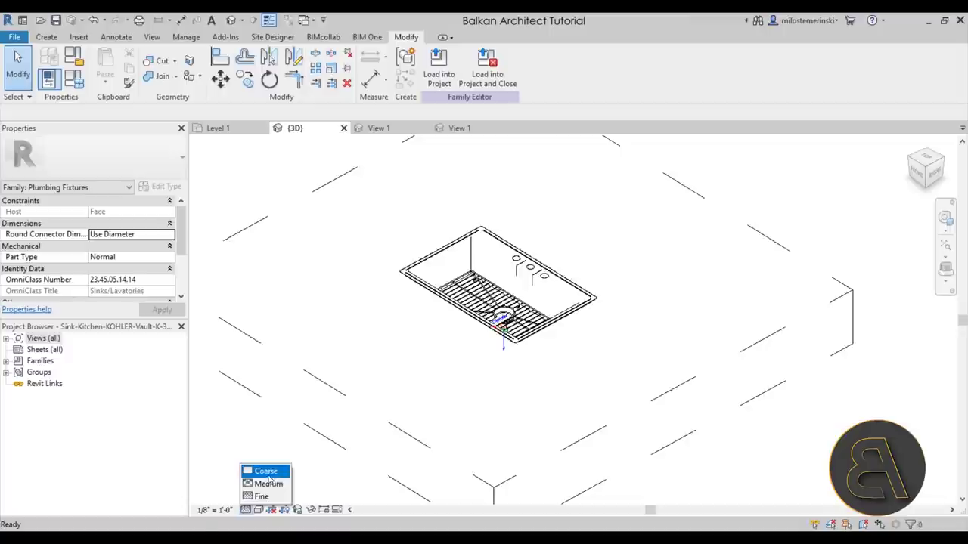
click(266, 471)
mouse_move(529, 415)
shift+middle_down()
mouse_move(465, 383)
mouse_move(524, 395)
mouse_move(516, 406)
shift+middle_up()
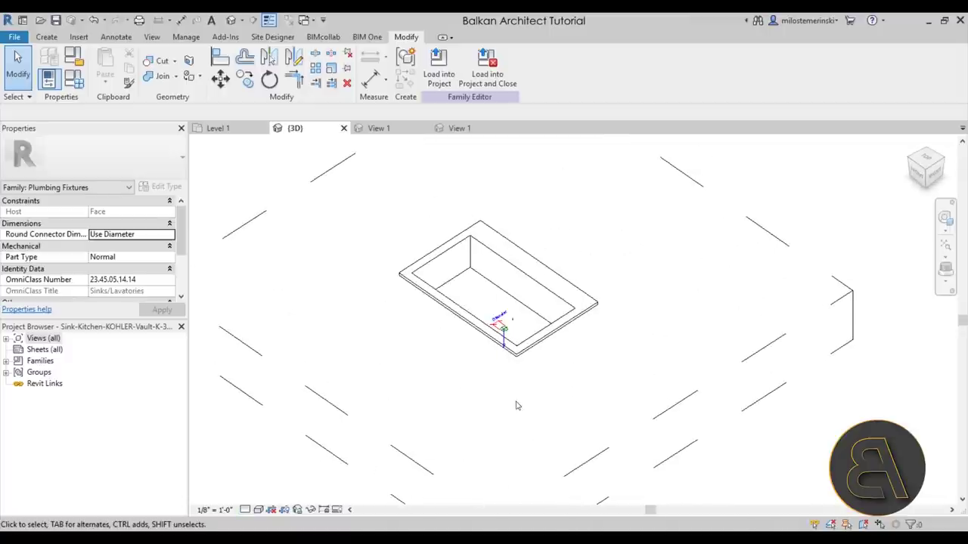
click(248, 510)
click(266, 496)
shift+middle_drag(590, 398, 582, 454)
scroll(491, 302, up, 5)
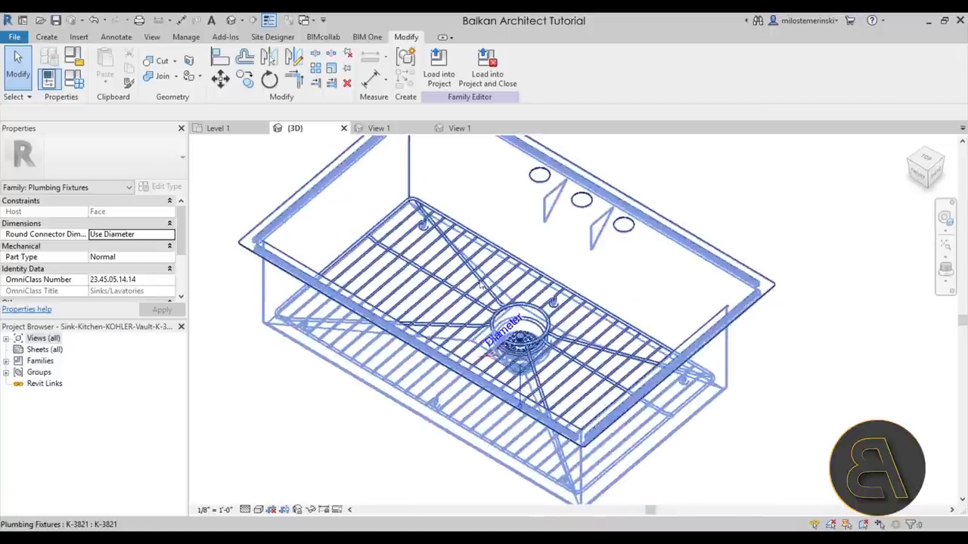
Step: Apply a shaded visual style to the sink family's 3D view
click(258, 510)
click(302, 398)
mouse_move(418, 400)
shift+middle_down()
mouse_move(375, 334)
mouse_move(430, 417)
mouse_move(457, 423)
shift+middle_up()
Step: Examine the modelled detail of the sink's drain strainer, bottom rack and faucet holes from several angles
scroll(457, 423, up, 4)
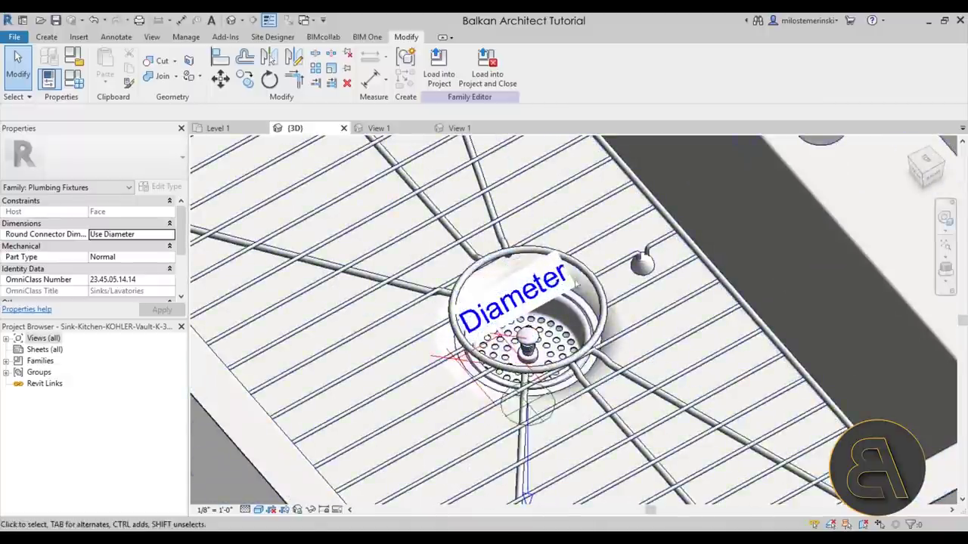
scroll(500, 422, down, 4)
scroll(500, 421, down, 5)
scroll(483, 355, down, 3)
shift+middle_drag(484, 355, 453, 367)
scroll(544, 230, up, 5)
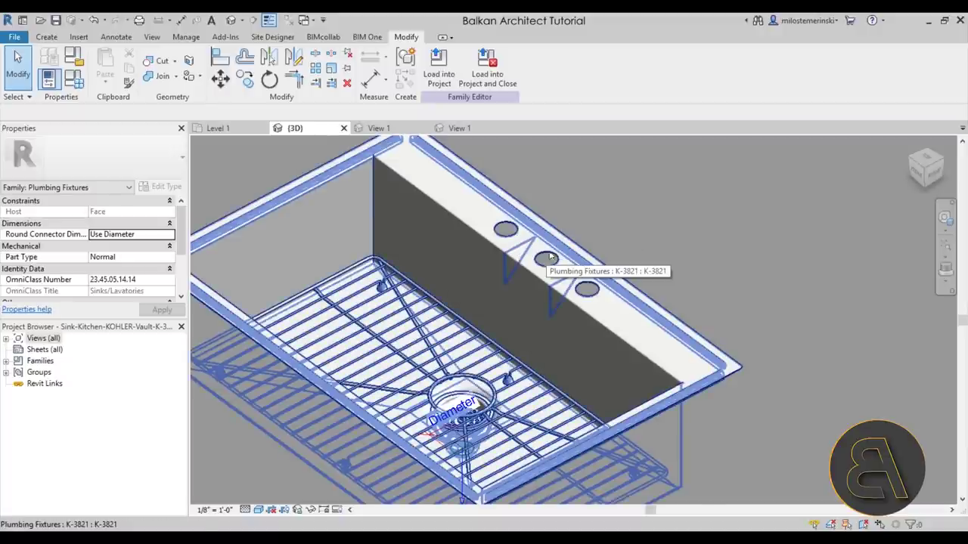
scroll(550, 258, down, 5)
shift+middle_drag(507, 311, 507, 291)
shift+middle_drag(505, 347, 515, 420)
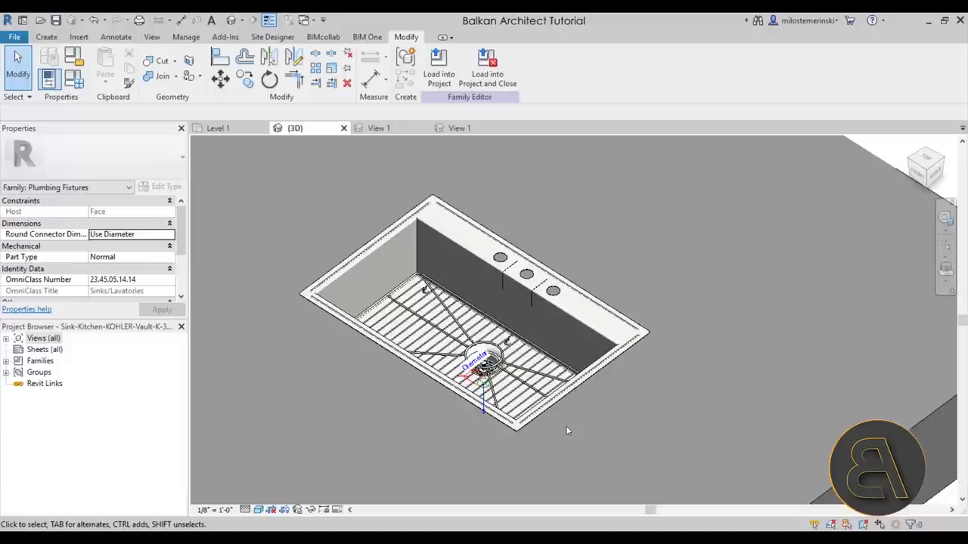
Step: Select the nested K-3821 plumbing fixture to inspect how the sink is built, and clear the selection
click(529, 289)
click(635, 301)
click(623, 312)
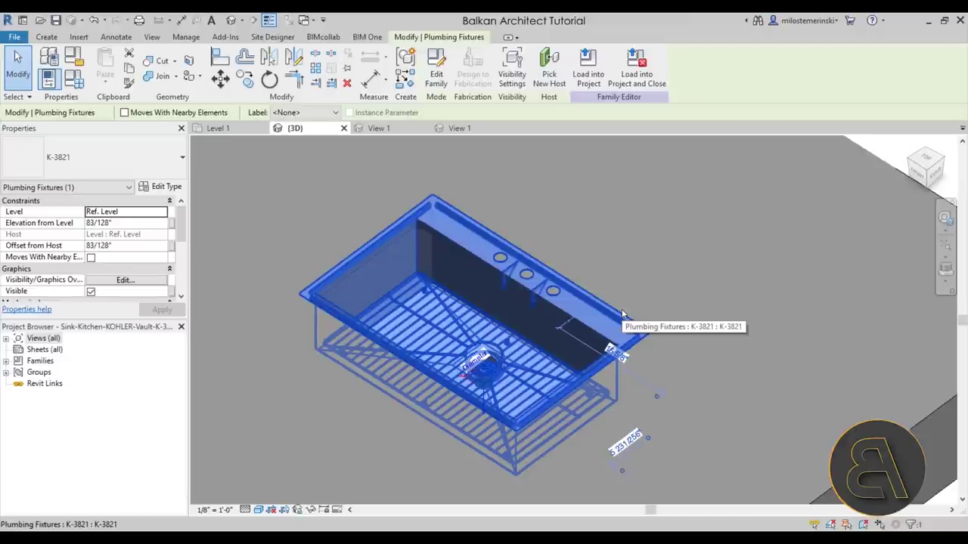
double_click(624, 314)
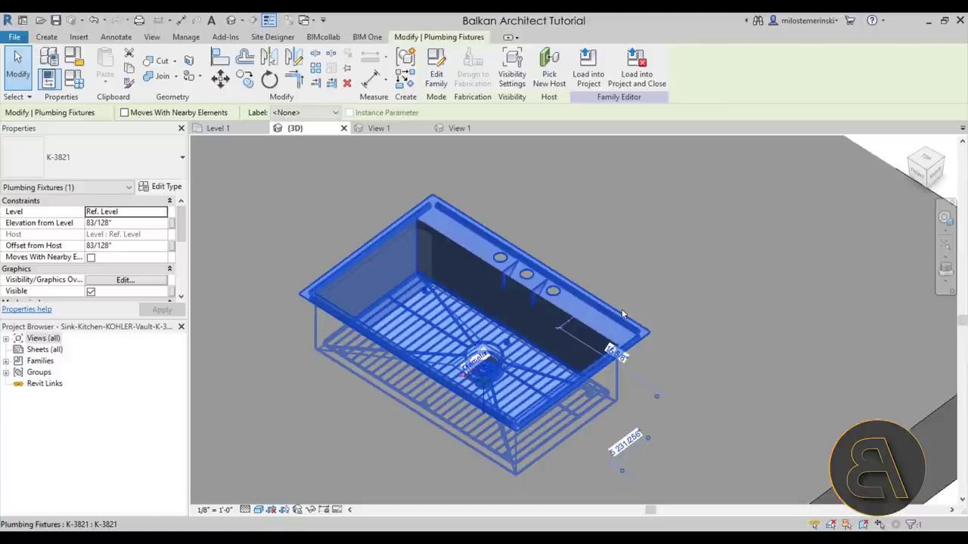
click(639, 333)
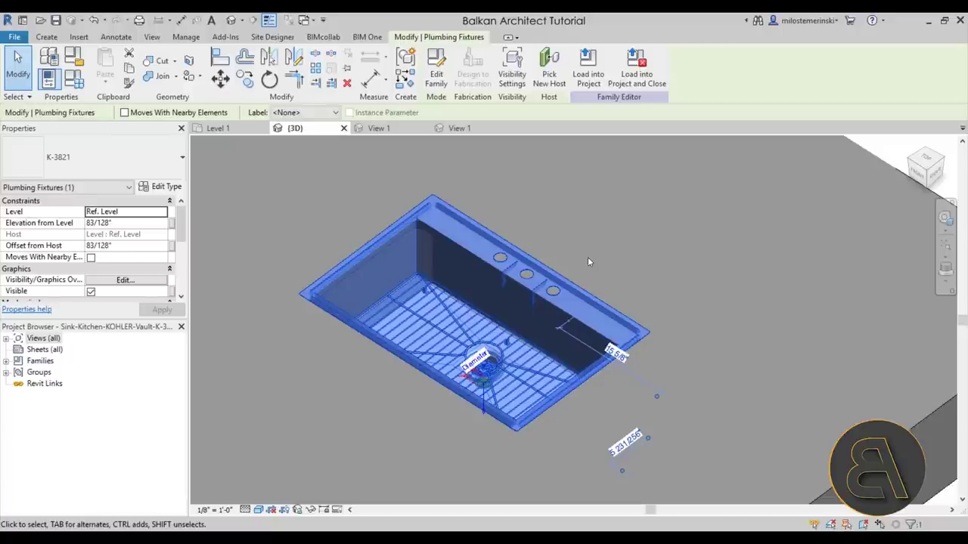
key(Escape)
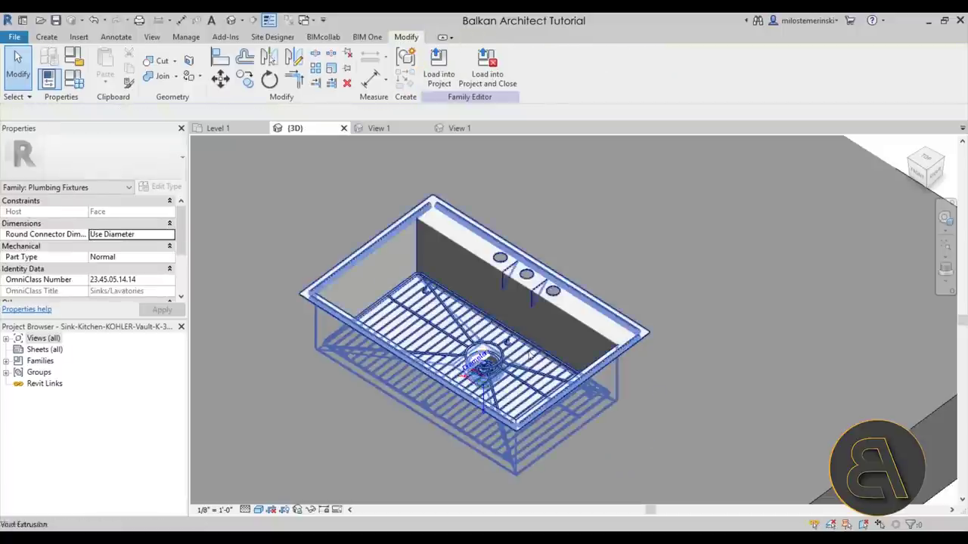
Step: Select the sanitary connector at the drain outlet under the sink to view its properties
scroll(488, 192, up, 5)
scroll(487, 191, down, 4)
scroll(477, 363, up, 3)
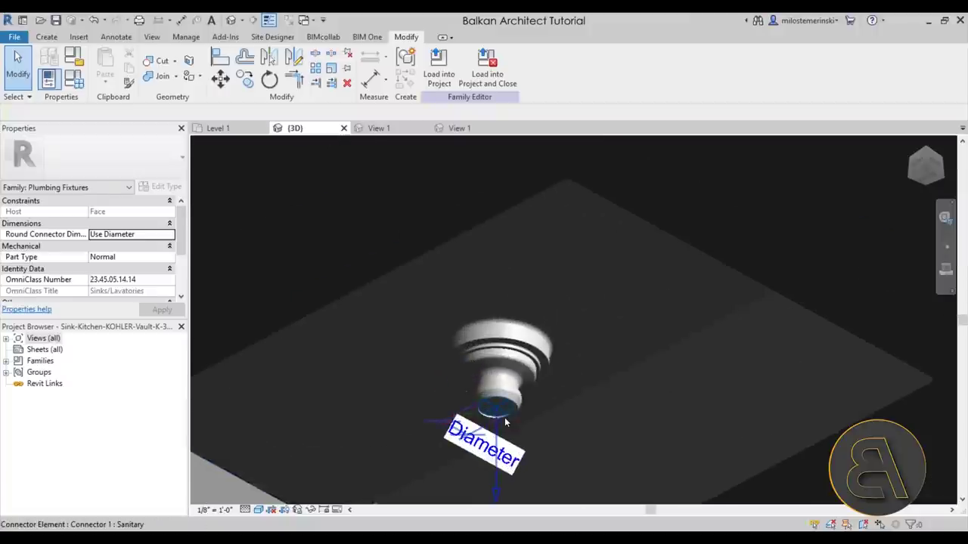
click(477, 382)
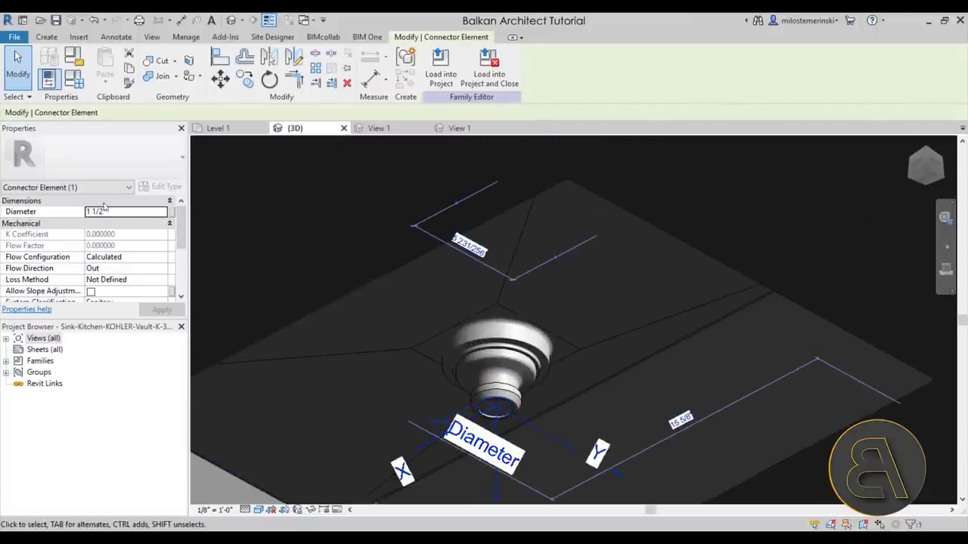
Step: Clear the connector selection and review the sink family's parameters and available types in Family Types without changing anything
scroll(532, 267, down, 5)
shift+middle_drag(532, 266, 513, 386)
key(Escape)
scroll(465, 314, down, 3)
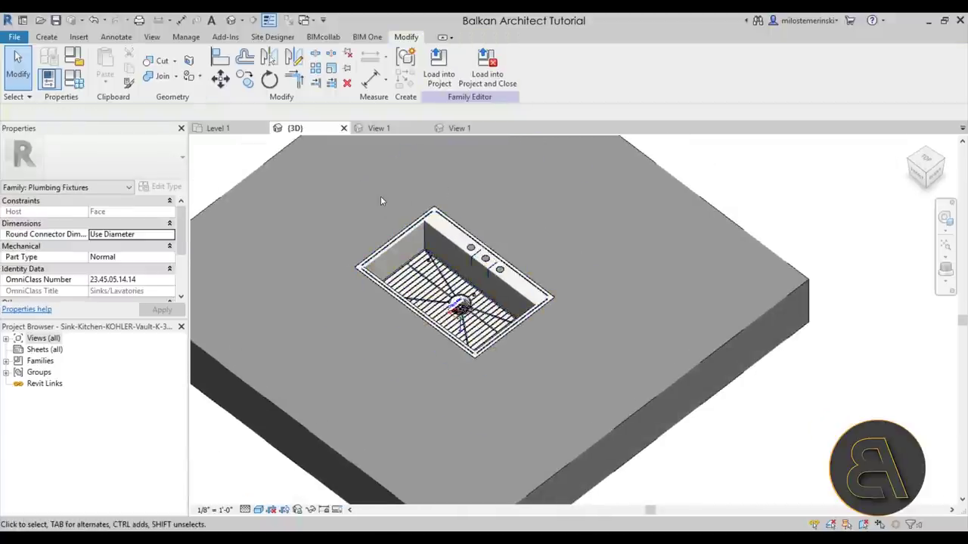
click(73, 79)
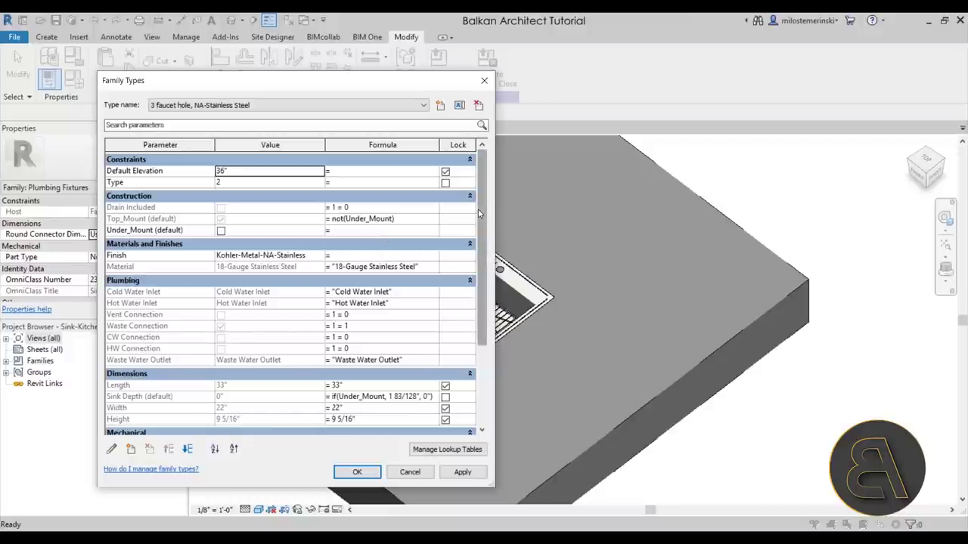
drag(481, 216, 488, 195)
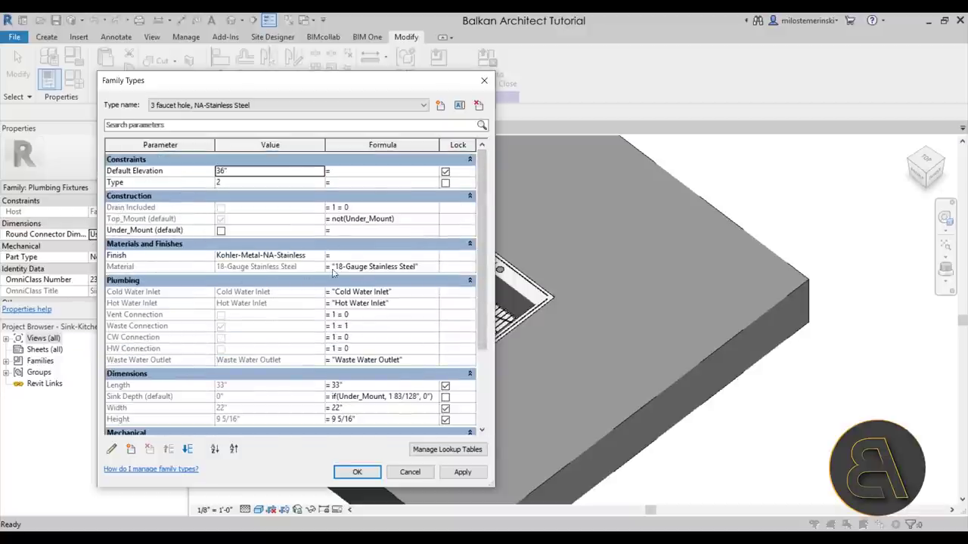
scroll(243, 261, down, 2)
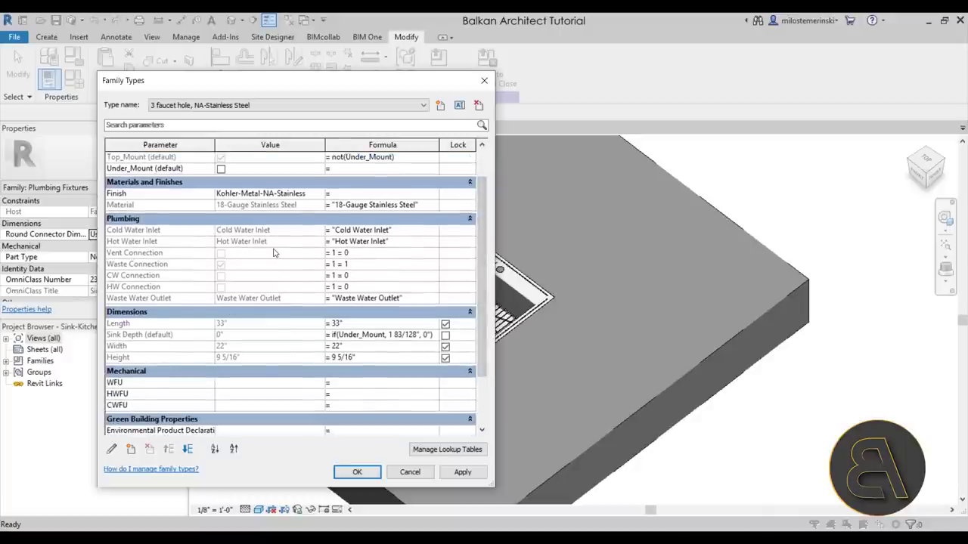
click(205, 106)
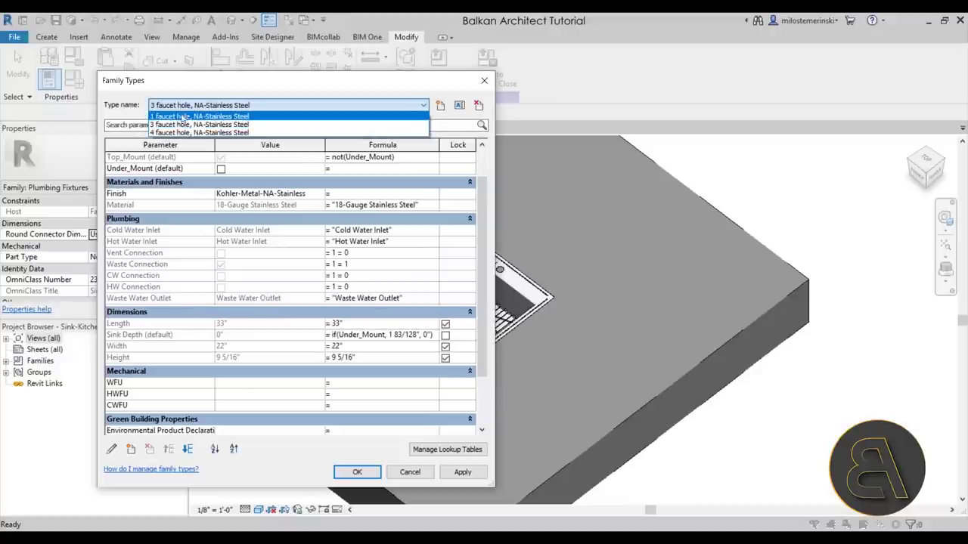
click(474, 134)
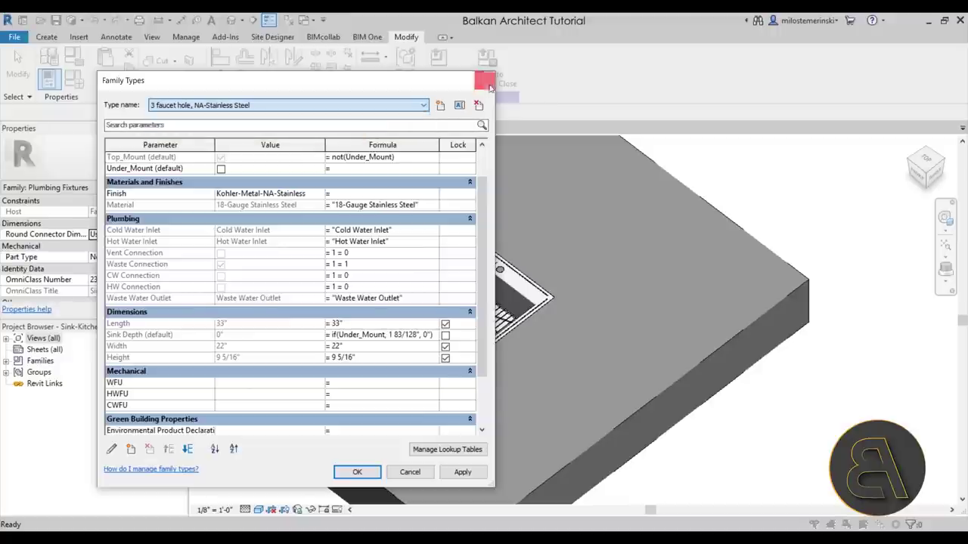
click(484, 80)
Step: Apply the "1 faucet hole, NA-Stainless Steel" type to the sink in Family Types
middle_drag(521, 336, 681, 344)
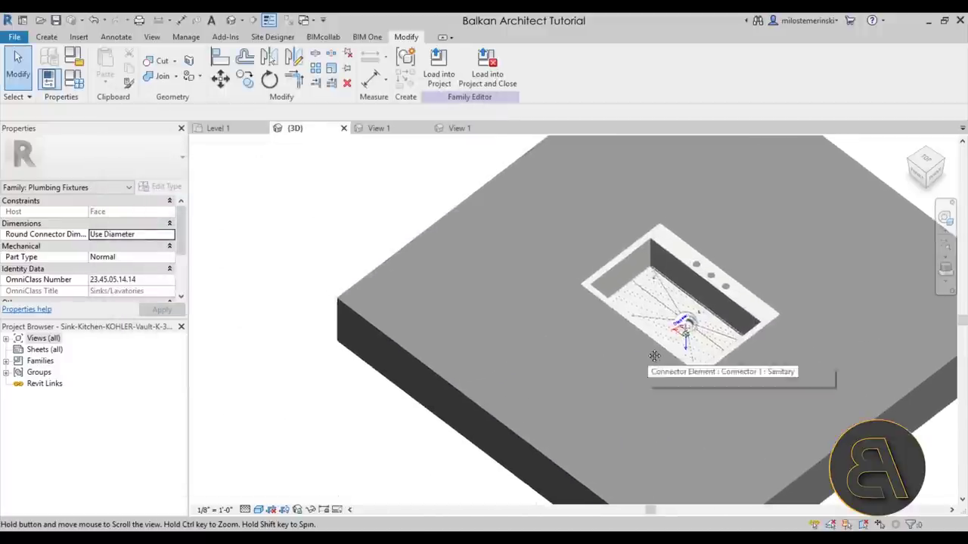
scroll(680, 344, up, 5)
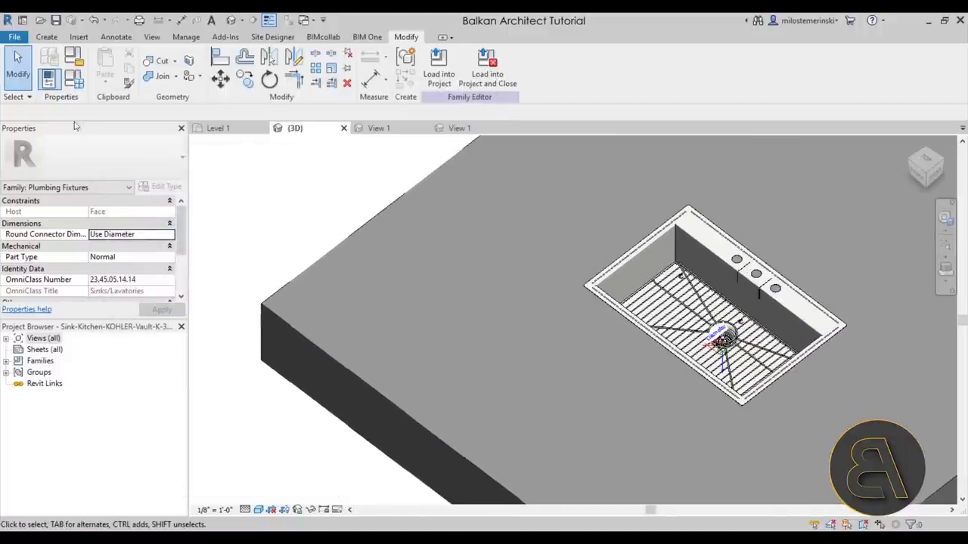
click(74, 78)
click(243, 96)
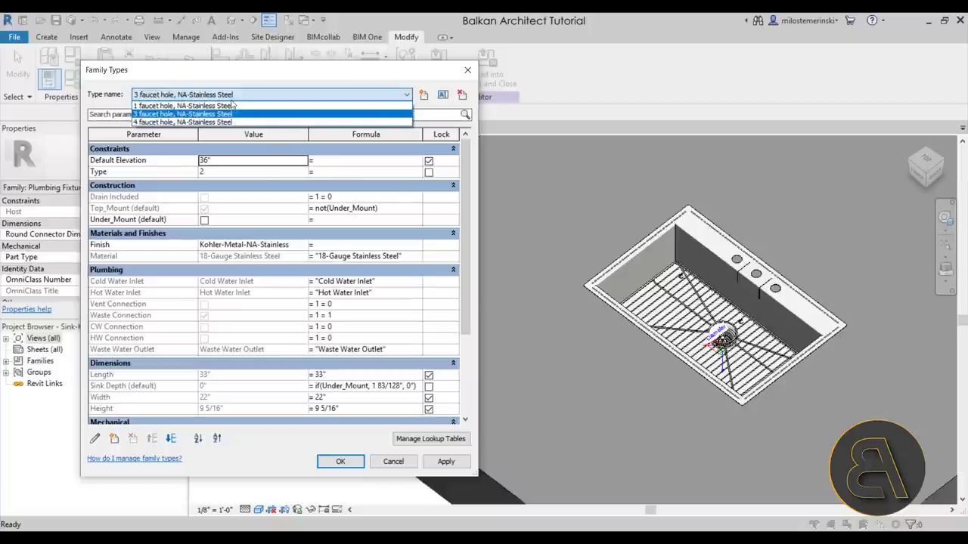
click(219, 105)
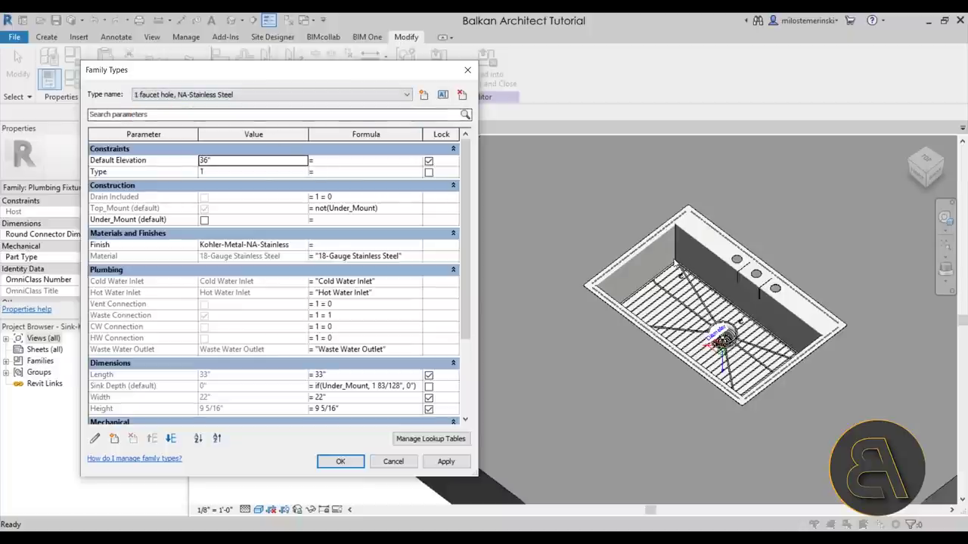
click(445, 461)
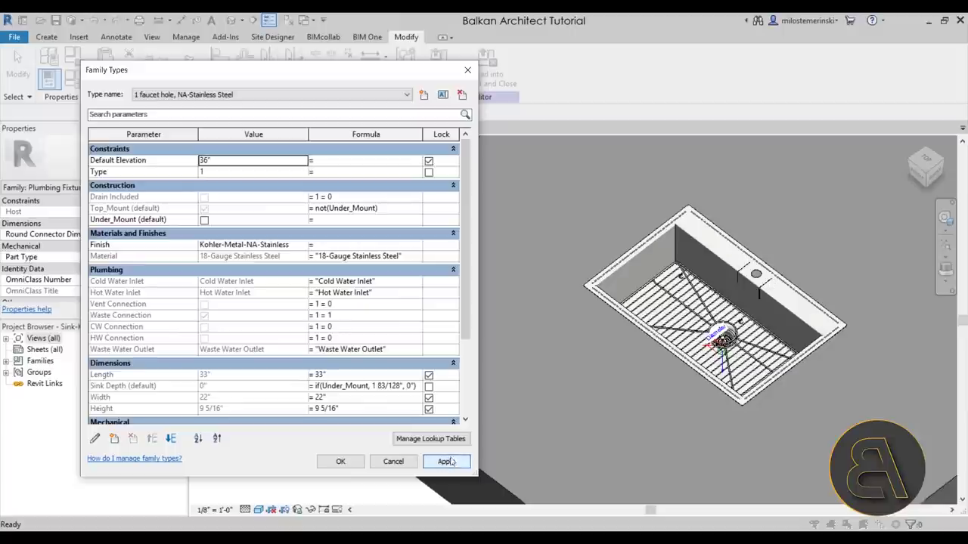
Step: Switch the sink to the "3 faucet hole, NA-Stainless Steel" type and apply it
click(227, 94)
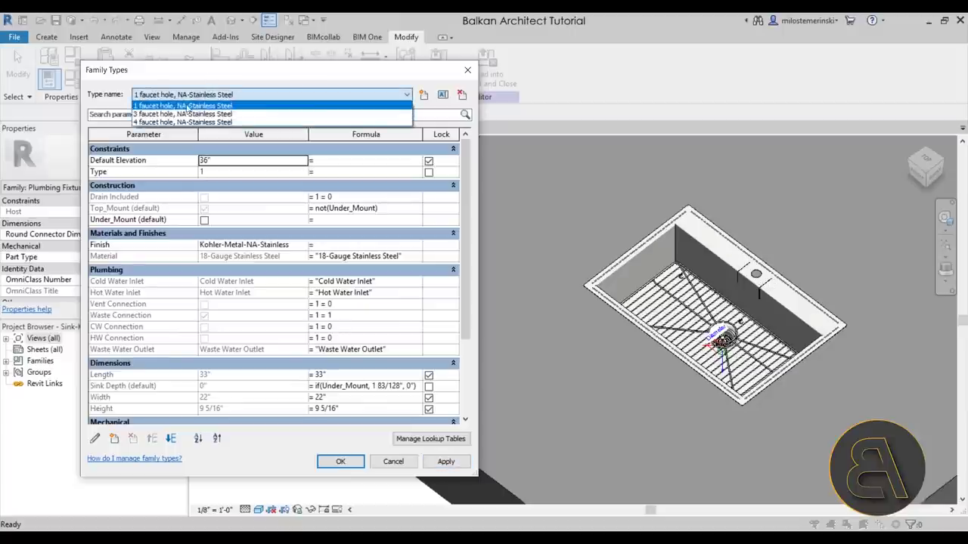
click(219, 111)
click(454, 464)
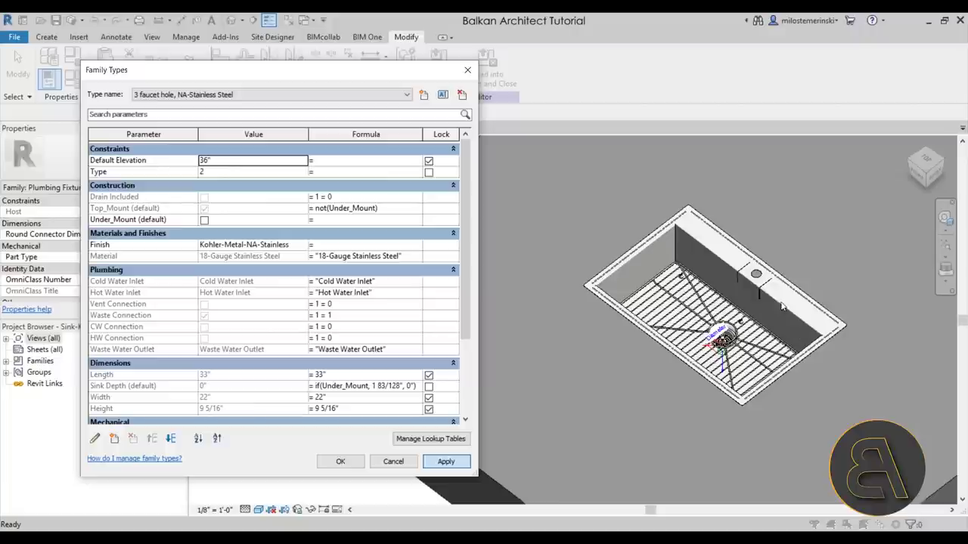
Step: Switch the sink to the "4 faucet hole, NA-Stainless Steel" type and apply it
click(280, 94)
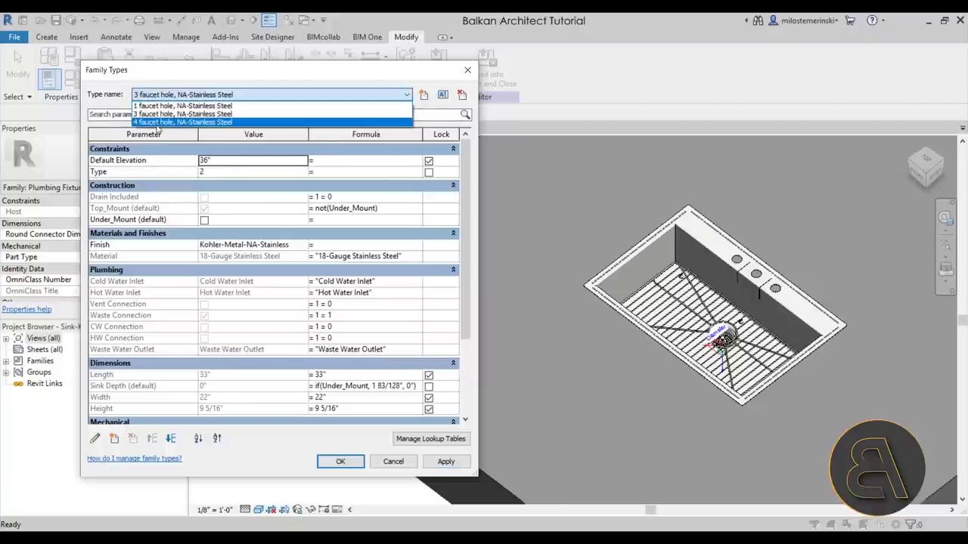
click(219, 118)
click(445, 461)
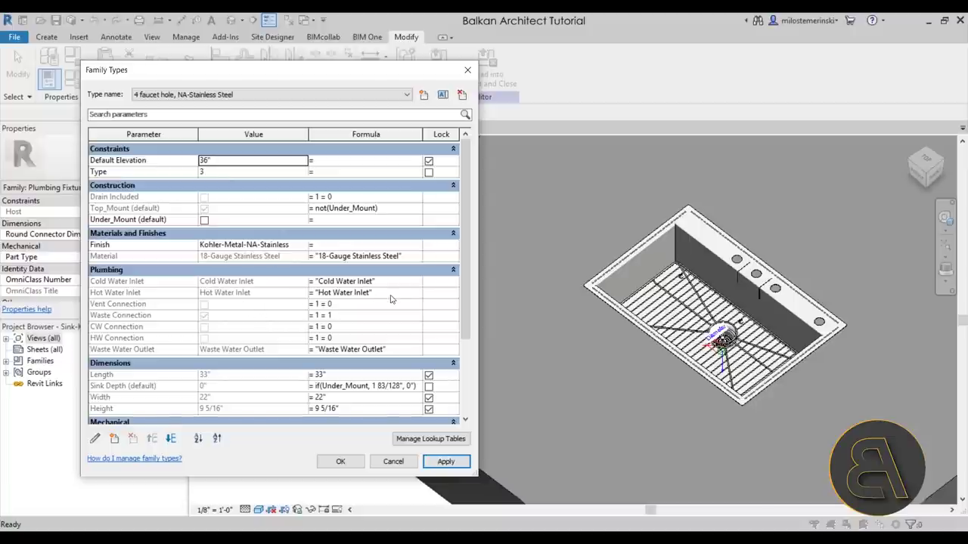
Step: Examine the sink type's finish, plumbing, dimension and faucet hole parameters and their formulas
scroll(302, 325, down, 5)
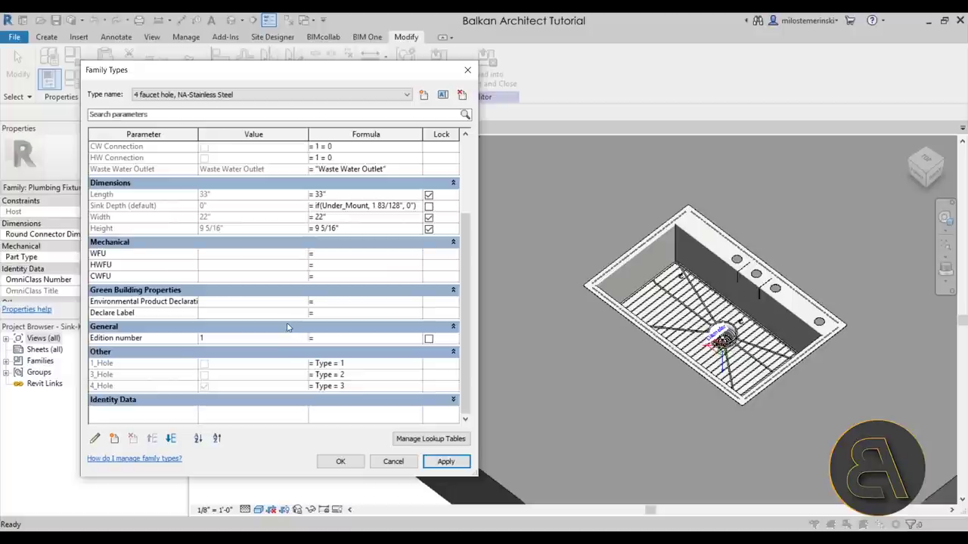
scroll(288, 326, up, 3)
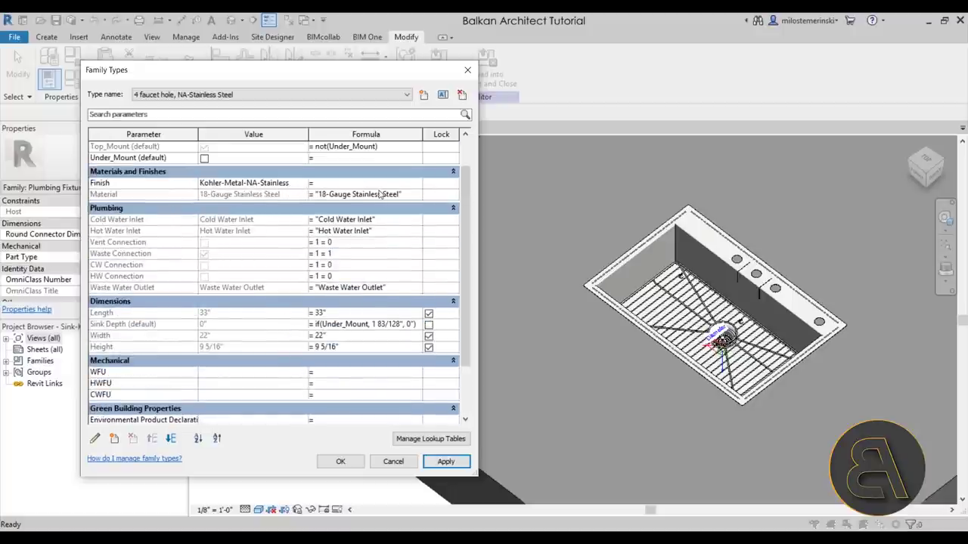
click(222, 184)
scroll(364, 285, down, 1)
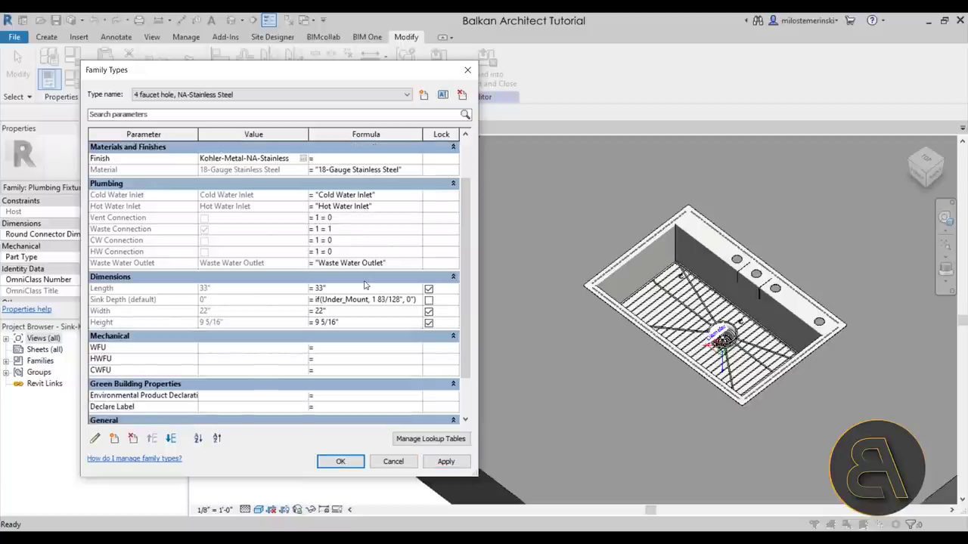
scroll(361, 282, down, 1)
scroll(351, 276, up, 2)
scroll(378, 277, down, 2)
scroll(331, 297, down, 2)
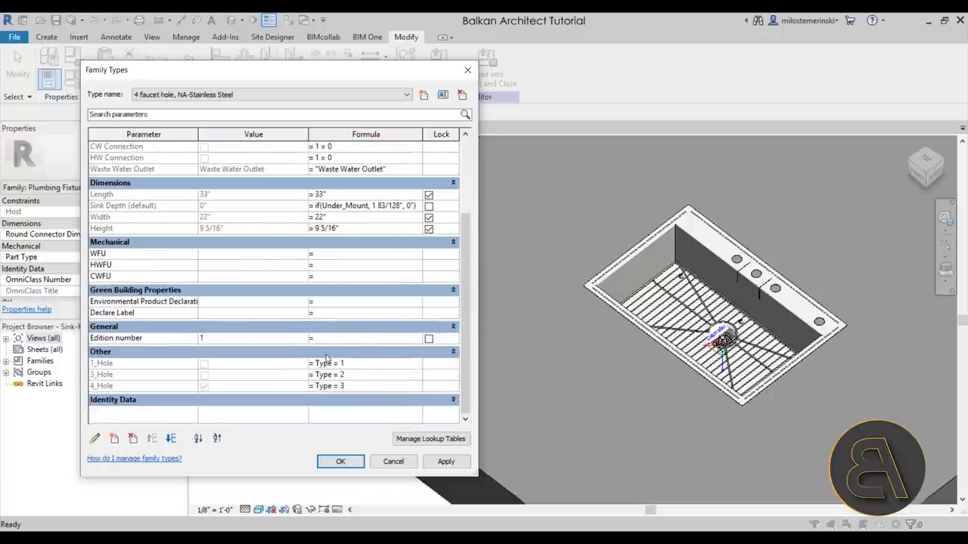
Step: Review the list of the sink's faucet hole types and close Family Types
click(174, 94)
click(174, 95)
scroll(273, 243, up, 5)
click(165, 95)
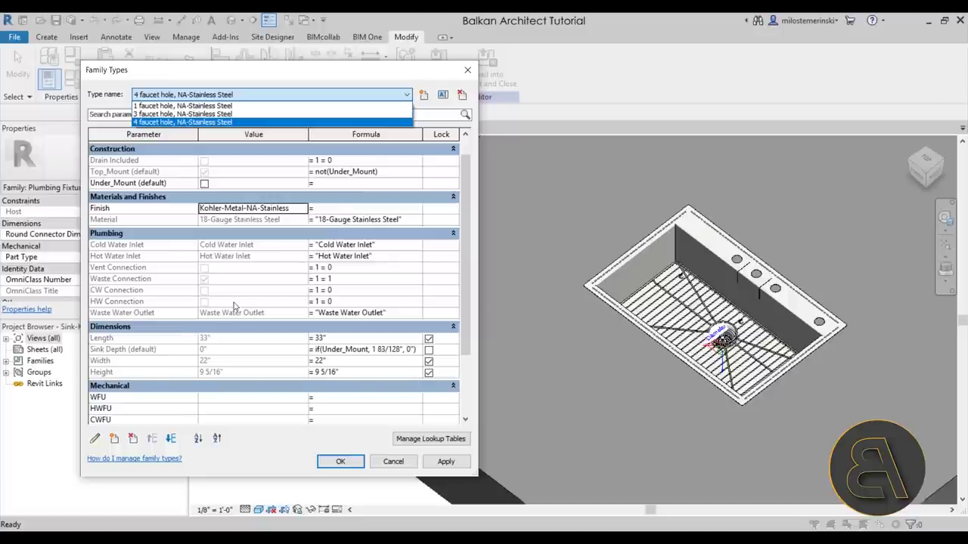
key(Return)
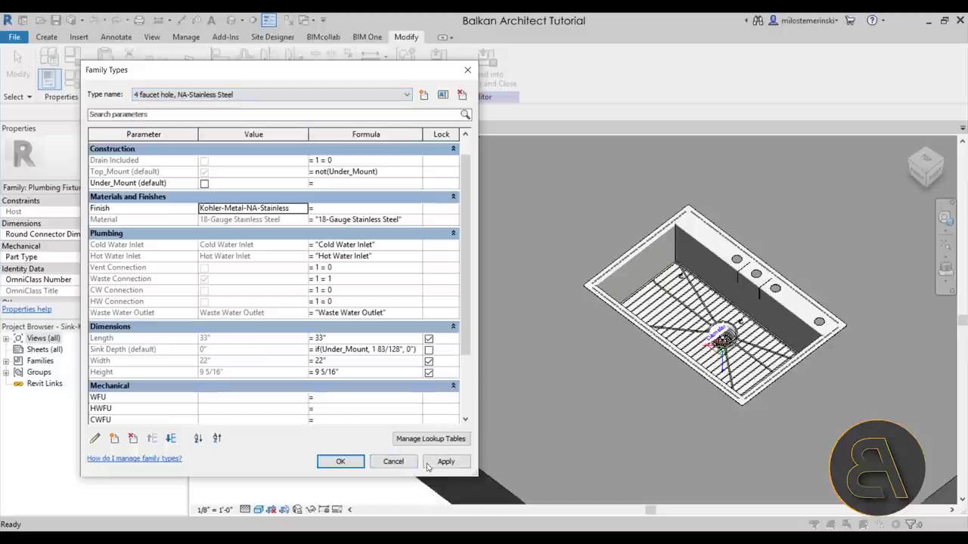
click(393, 461)
Step: Switch to the love seat sofa family's 3D view and apply the Realistic visual style
click(382, 128)
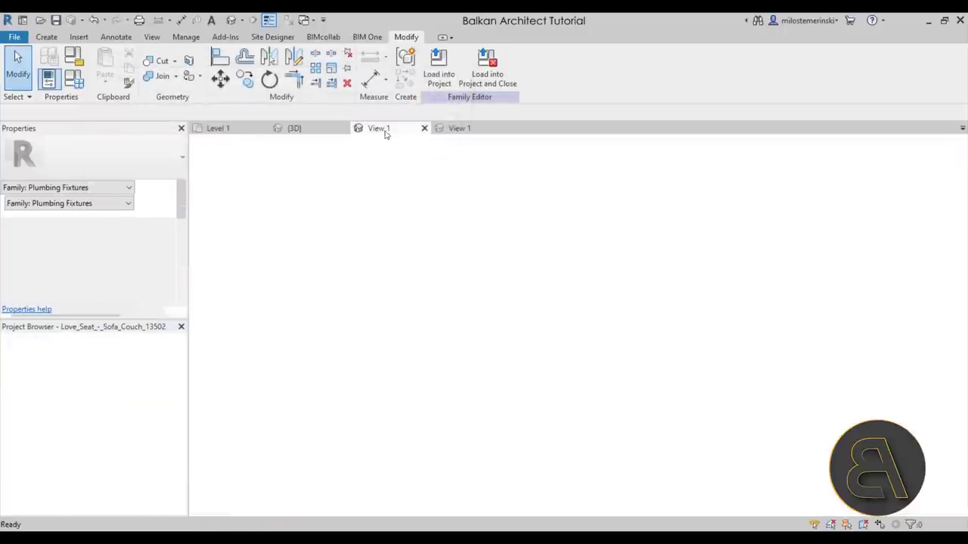
scroll(439, 280, up, 4)
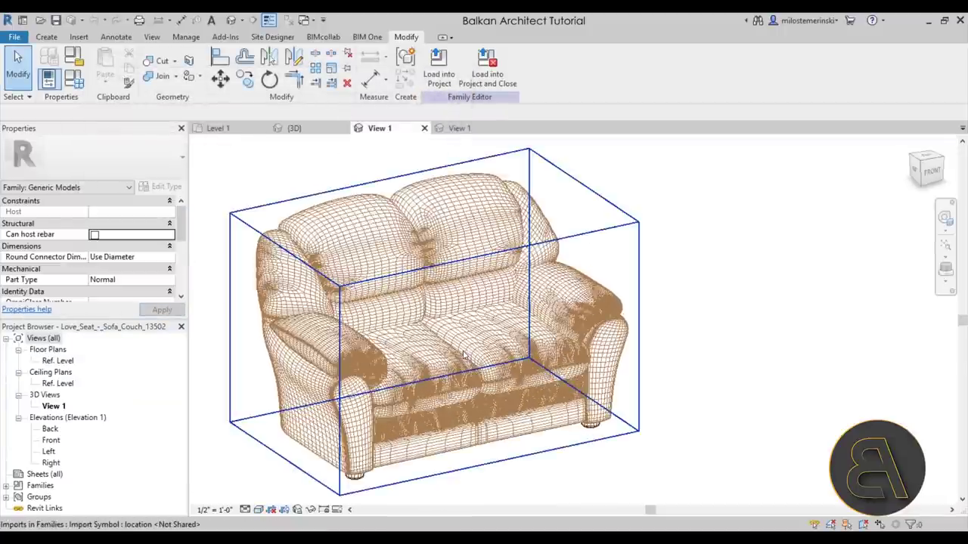
scroll(396, 343, down, 2)
click(298, 396)
click(286, 484)
click(259, 510)
click(280, 484)
Step: Turn off Show Edges in the sofa view's Graphic Display Options and clear the sofa selection
shift+middle_drag(608, 279, 635, 350)
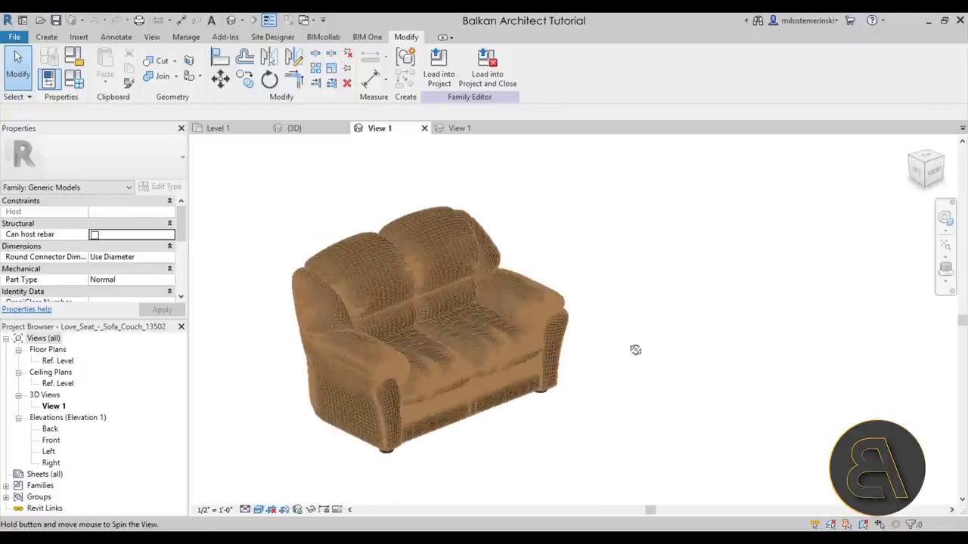
scroll(399, 229, up, 5)
scroll(426, 217, up, 2)
scroll(428, 211, down, 2)
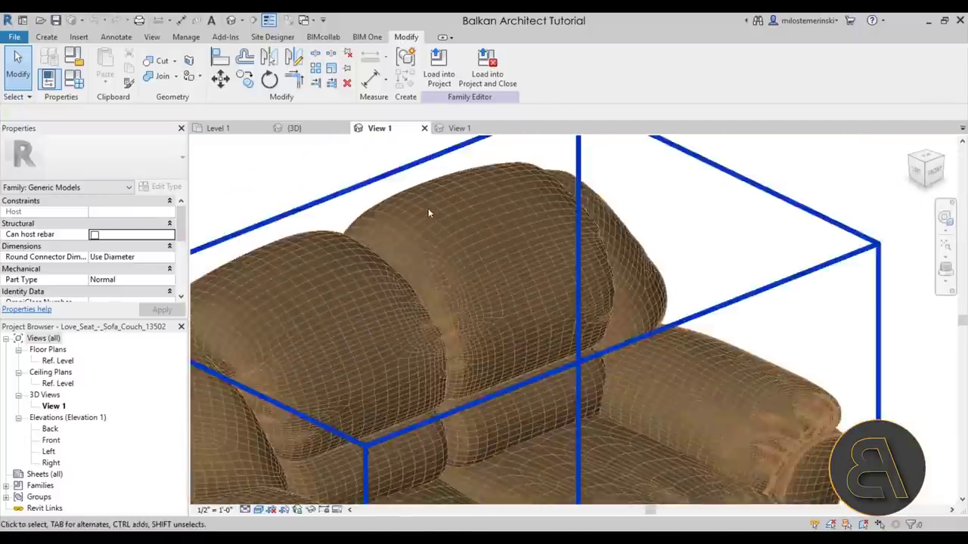
scroll(428, 208, down, 5)
click(409, 227)
click(258, 510)
click(317, 416)
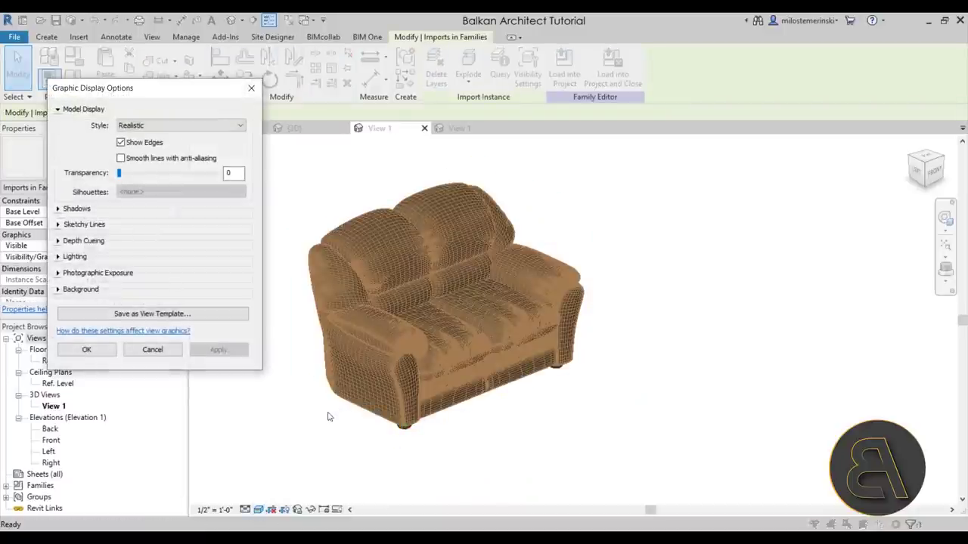
click(120, 142)
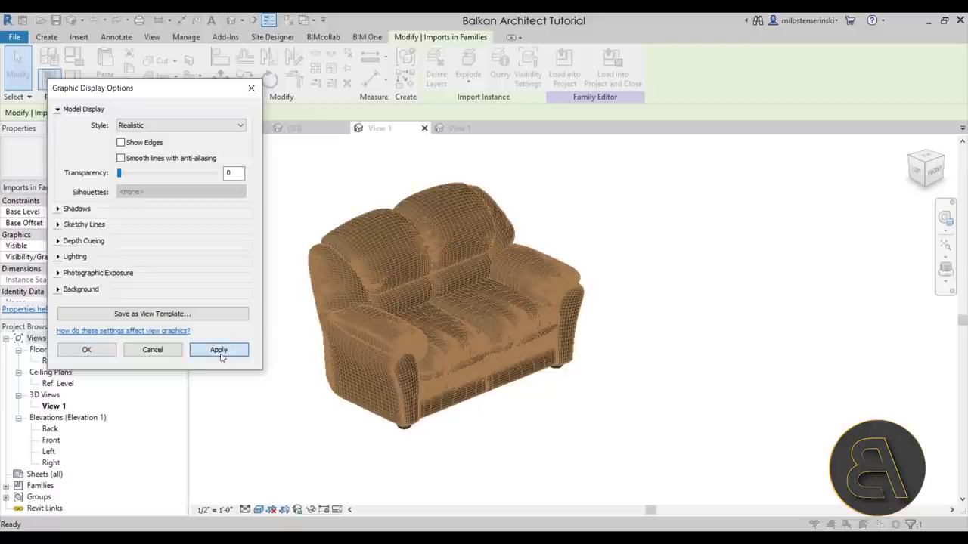
click(218, 350)
click(86, 350)
click(449, 428)
Step: Inspect the sofa's smooth surfaces, select the imported sofa geometry to view its properties, and clear the selection
scroll(439, 287, up, 4)
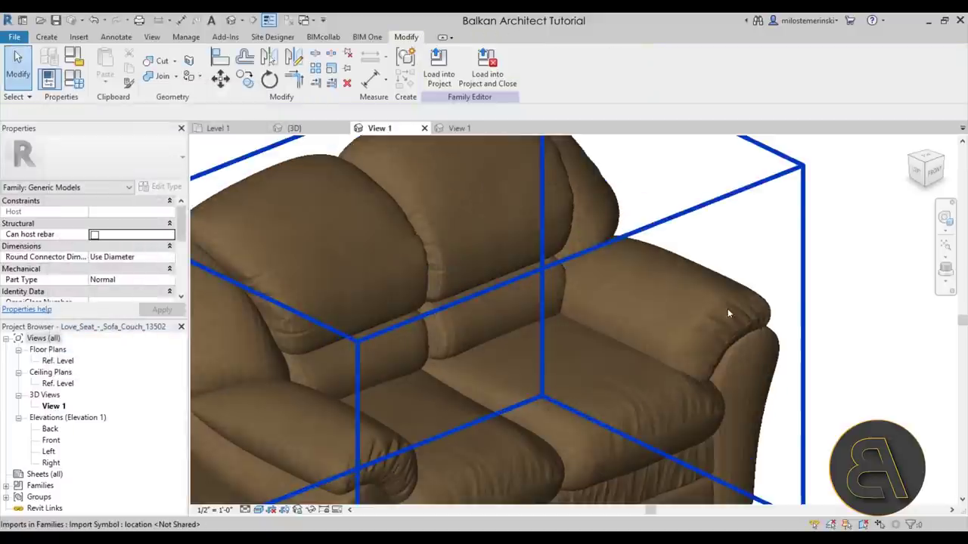
scroll(426, 310, down, 4)
shift+middle_drag(653, 405, 435, 367)
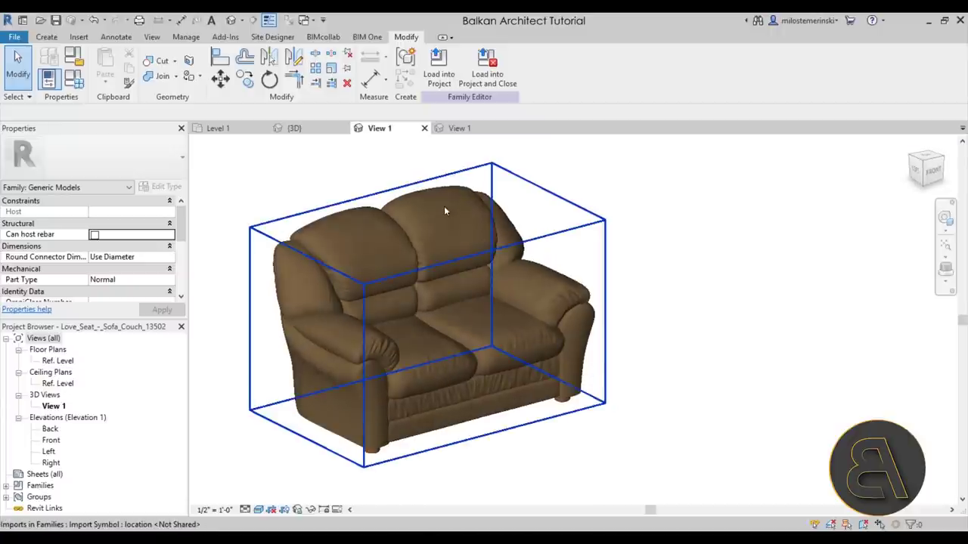
click(566, 319)
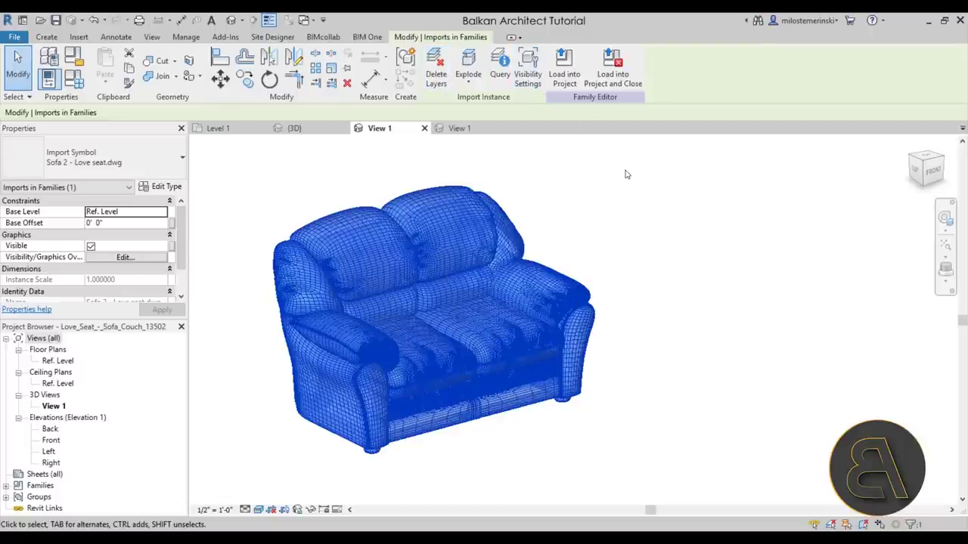
click(603, 229)
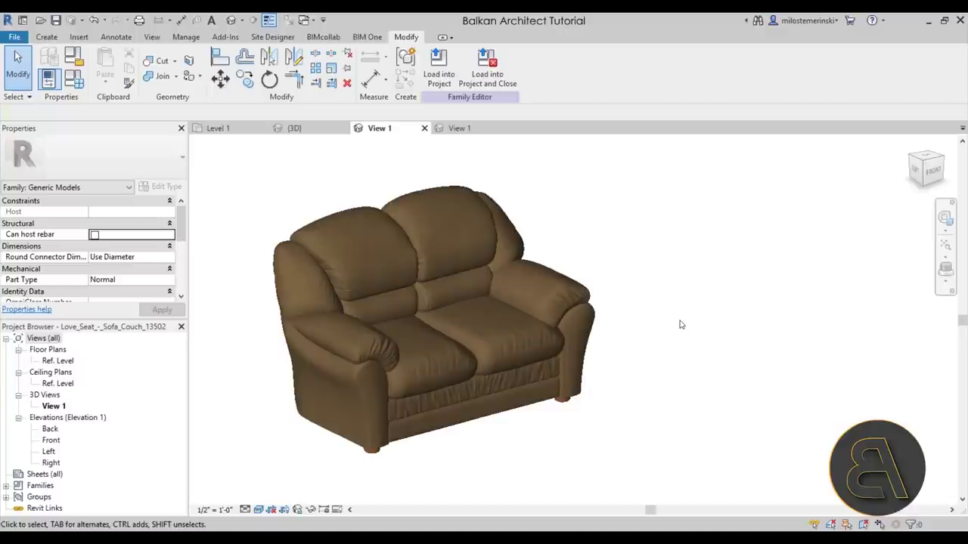
Step: Select the imported "Sofa 2 - Love seat.dwg" symbol again and examine its dense mesh up close
click(386, 247)
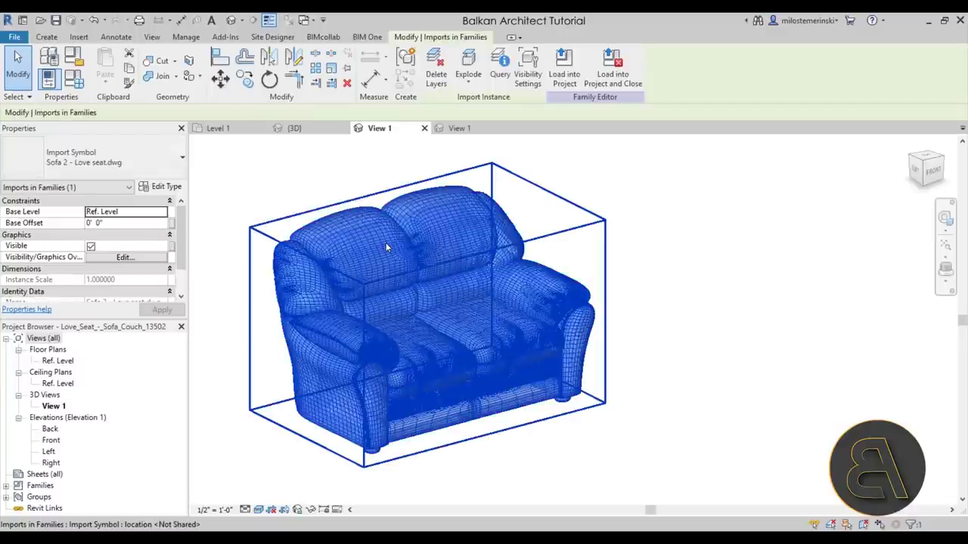
click(303, 199)
click(323, 219)
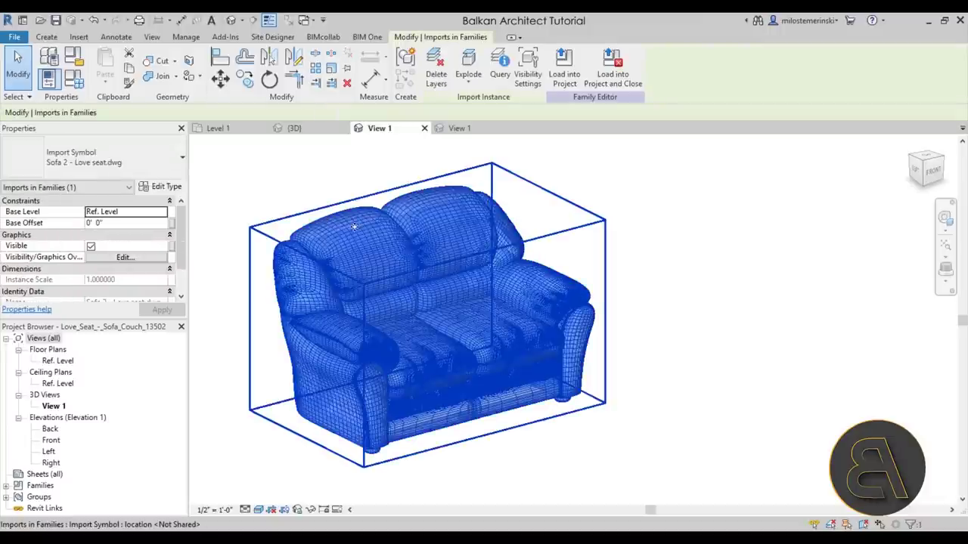
scroll(363, 224, up, 5)
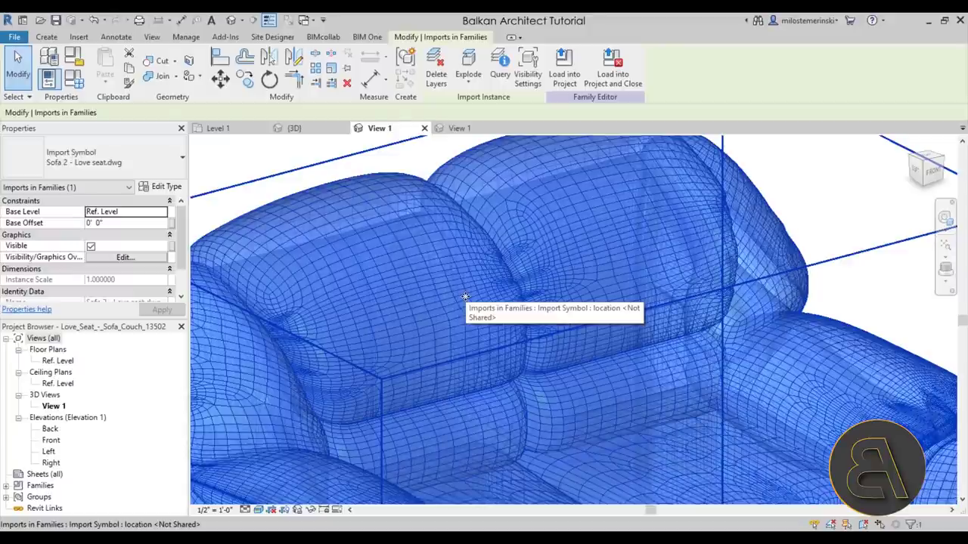
scroll(458, 303, down, 6)
scroll(521, 397, up, 2)
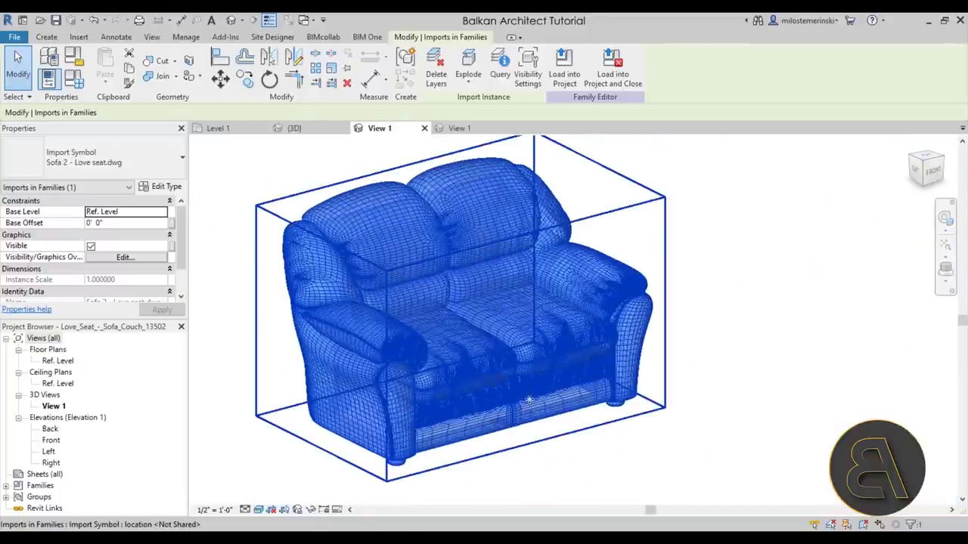
Step: Clear the sofa selection, review the parameters in the sofa family's Family Types, and close them without changes
scroll(499, 376, down, 1)
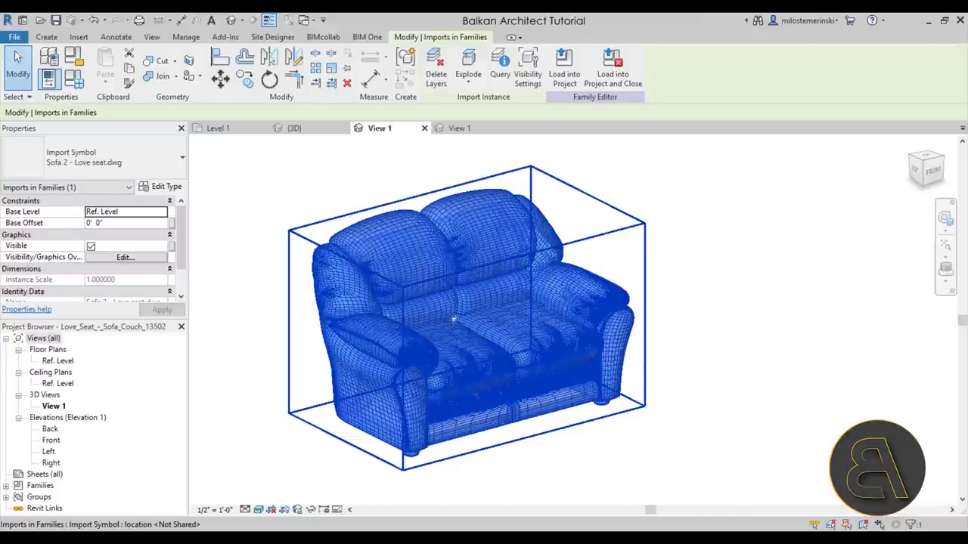
click(277, 283)
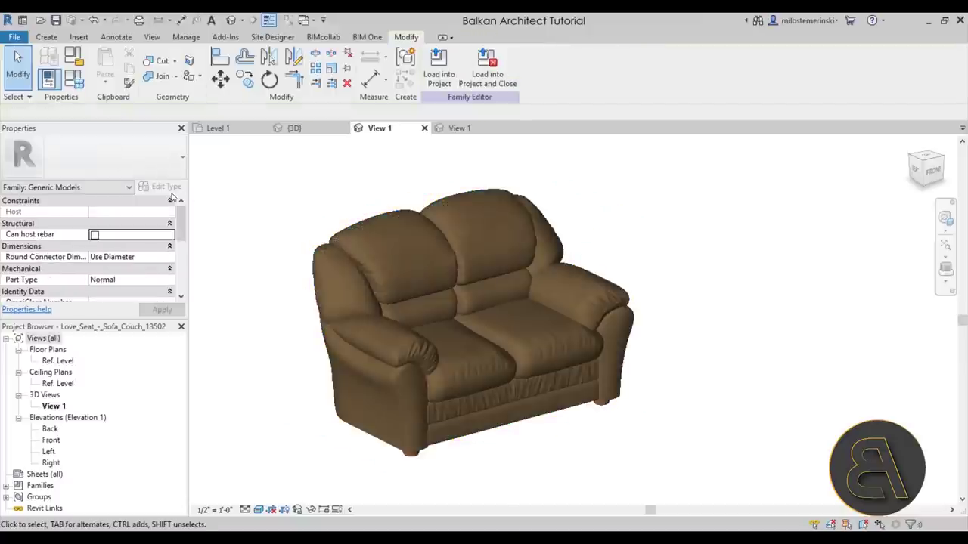
shift+middle_drag(316, 225, 378, 227)
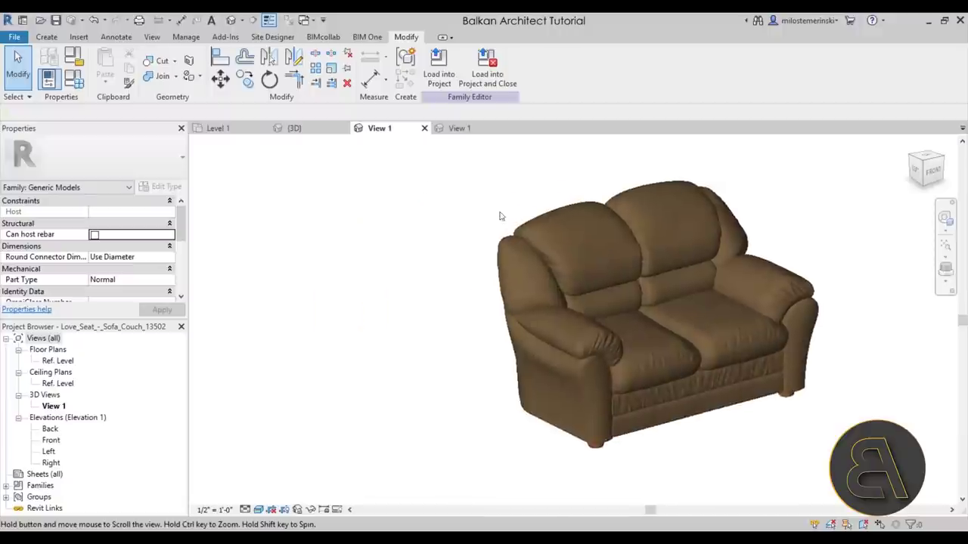
click(73, 76)
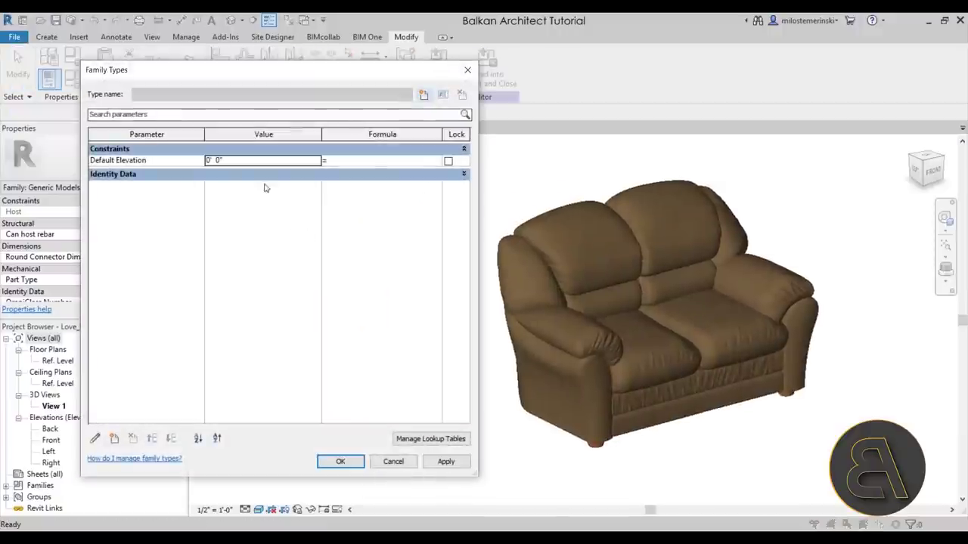
click(148, 160)
click(394, 459)
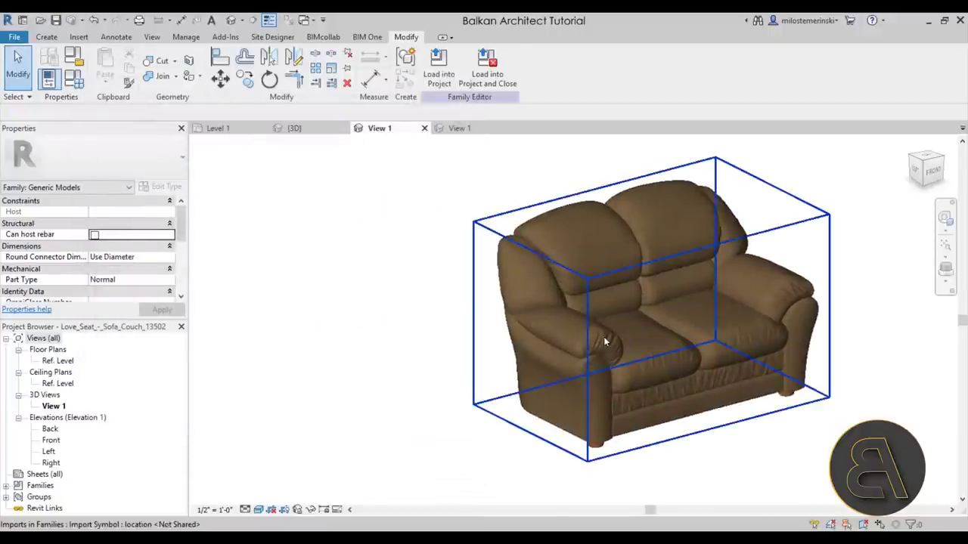
Step: Select the imported sofa symbol and review its type parameters, such as Import Units and Scale Factor
click(605, 258)
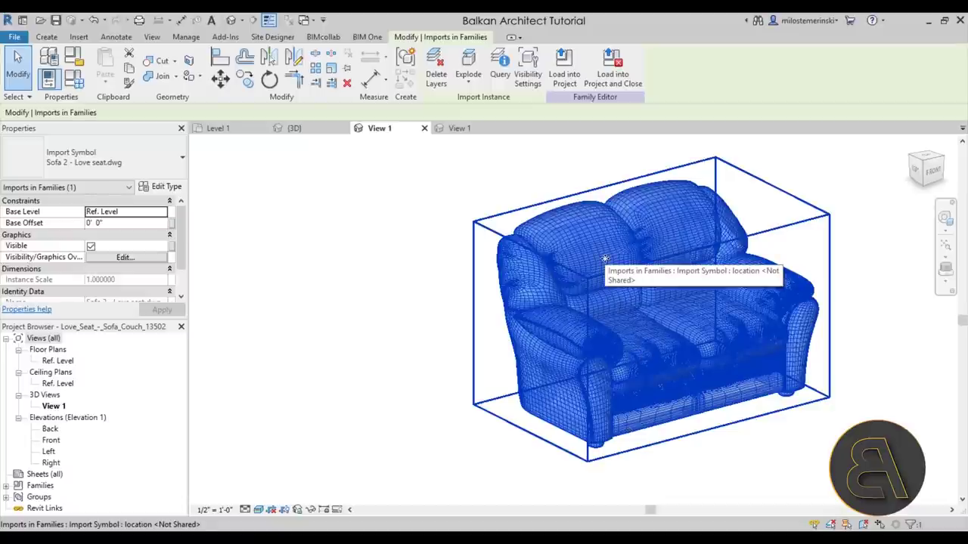
click(162, 186)
right_click(145, 234)
click(246, 240)
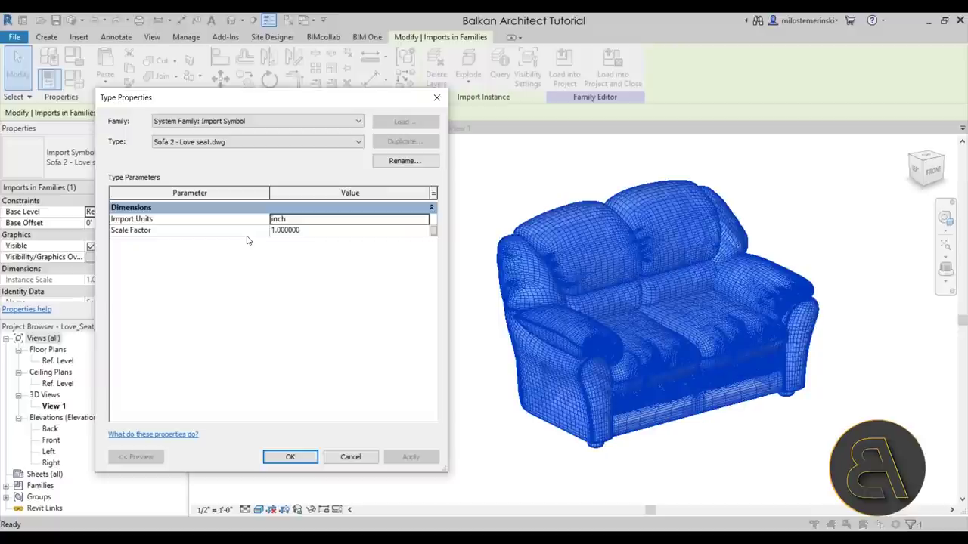
click(290, 456)
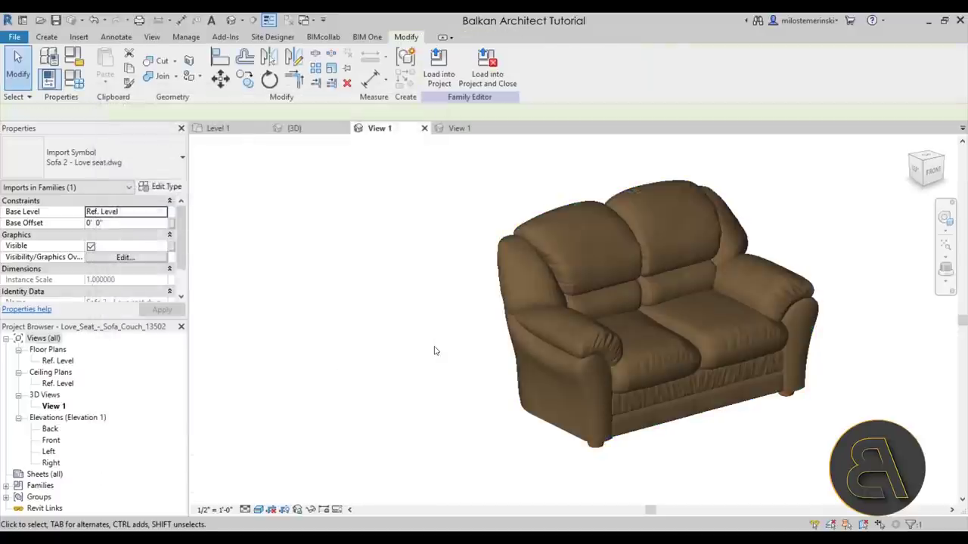
Step: Select the imported sofa geometry to look through its instance properties, and clear the selection
click(509, 350)
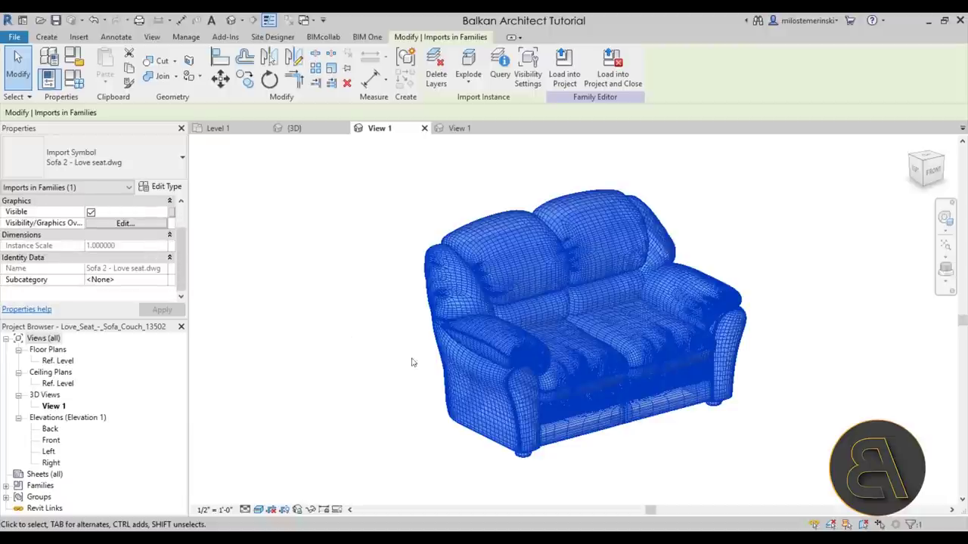
click(340, 358)
click(484, 345)
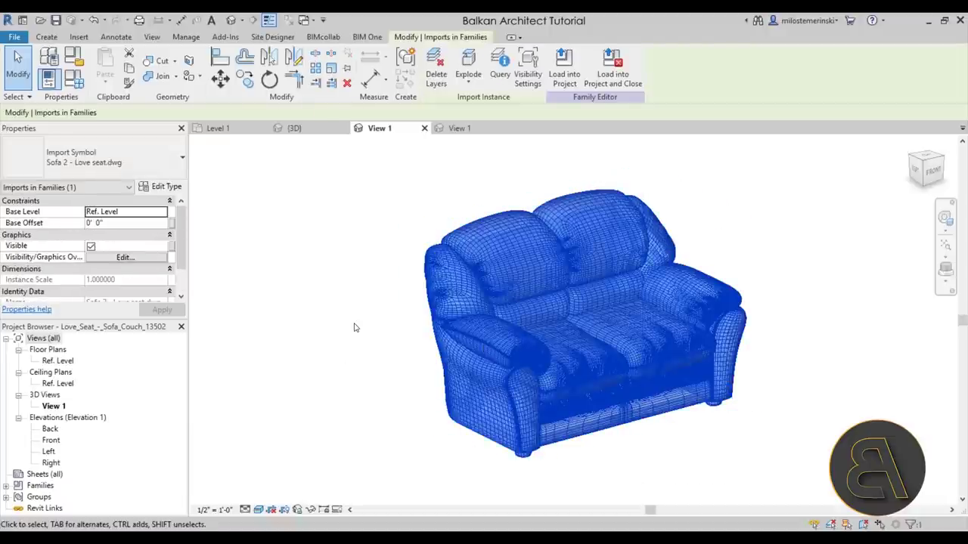
click(398, 280)
click(461, 286)
key(Escape)
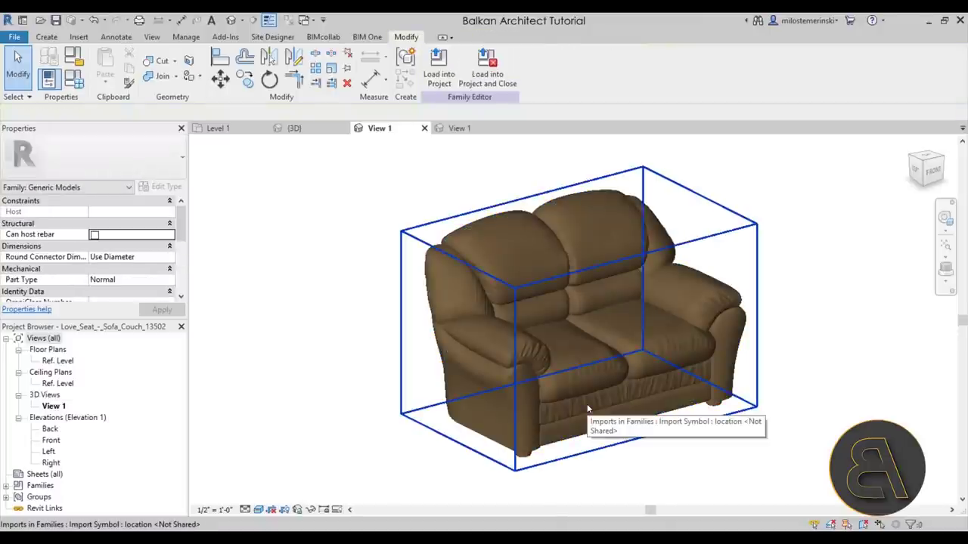
Step: Open the family's Material Browser and select the "Sofa 2 - Material" entry
click(186, 37)
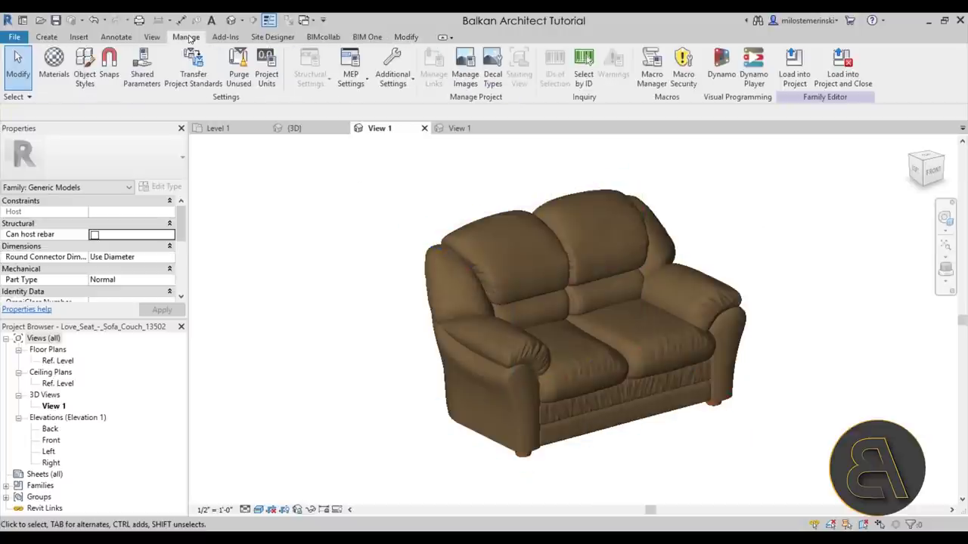
click(54, 73)
drag(354, 20, 351, 61)
drag(30, 56, 42, 121)
drag(115, 125, 628, 244)
drag(745, 219, 308, 114)
drag(394, 207, 394, 320)
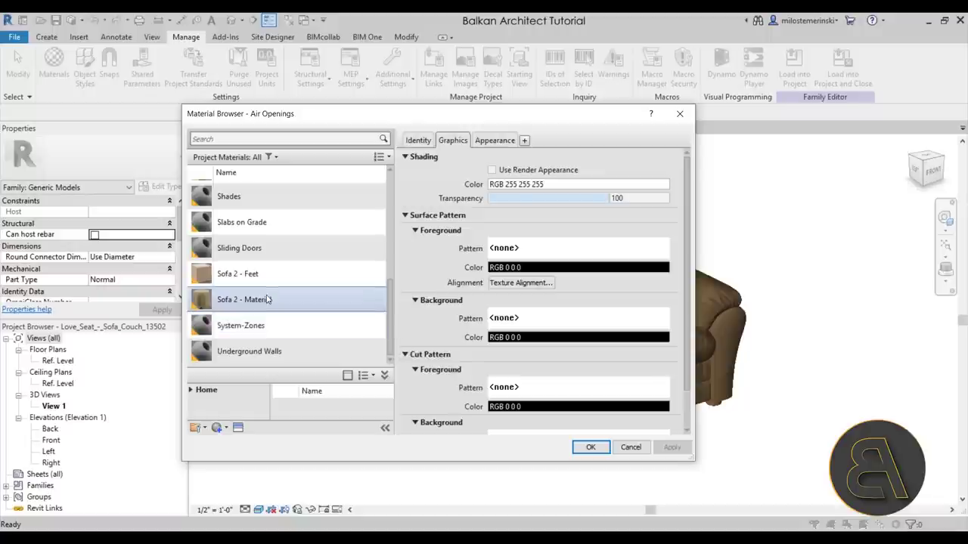
click(239, 301)
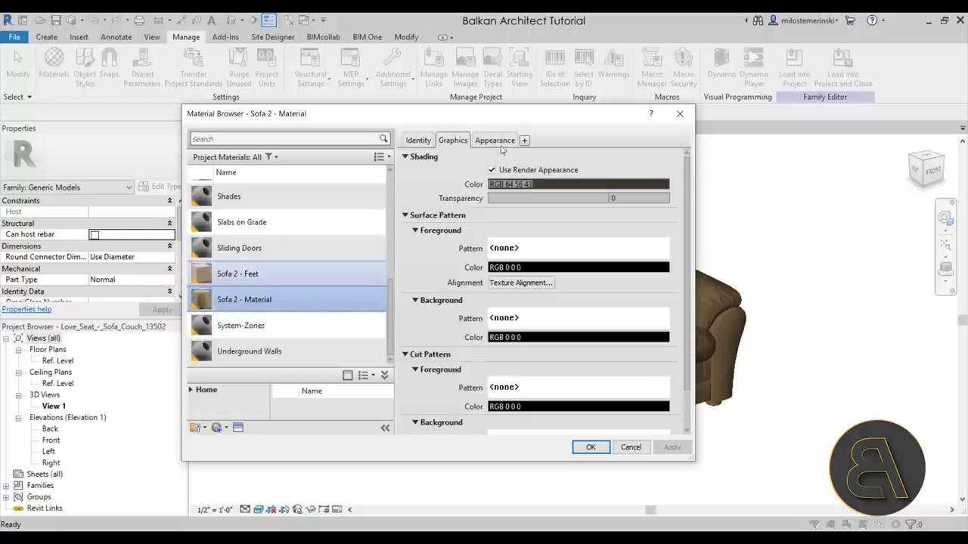
Step: Examine the image texture in the appearance of Sofa 2 - Material and close the Texture Editor without changes
click(495, 140)
click(561, 297)
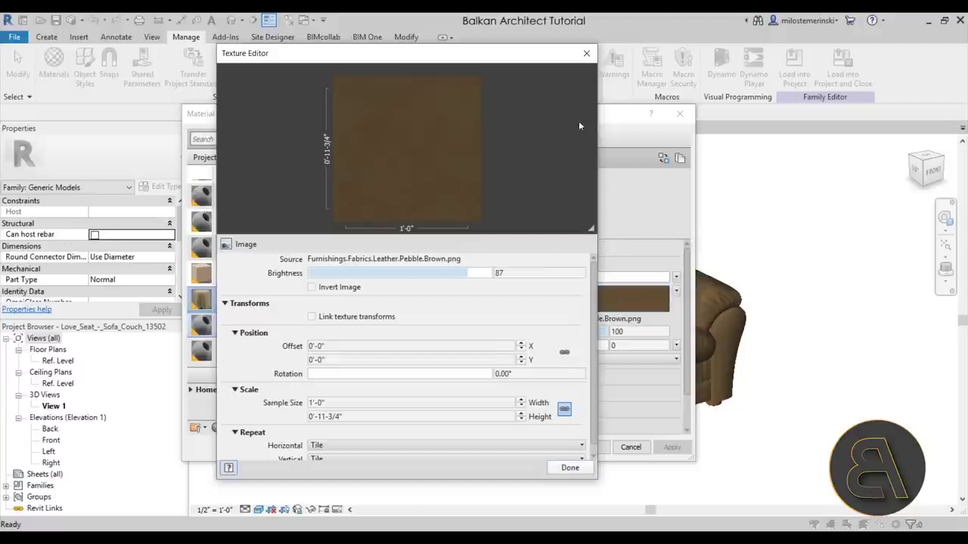
click(586, 53)
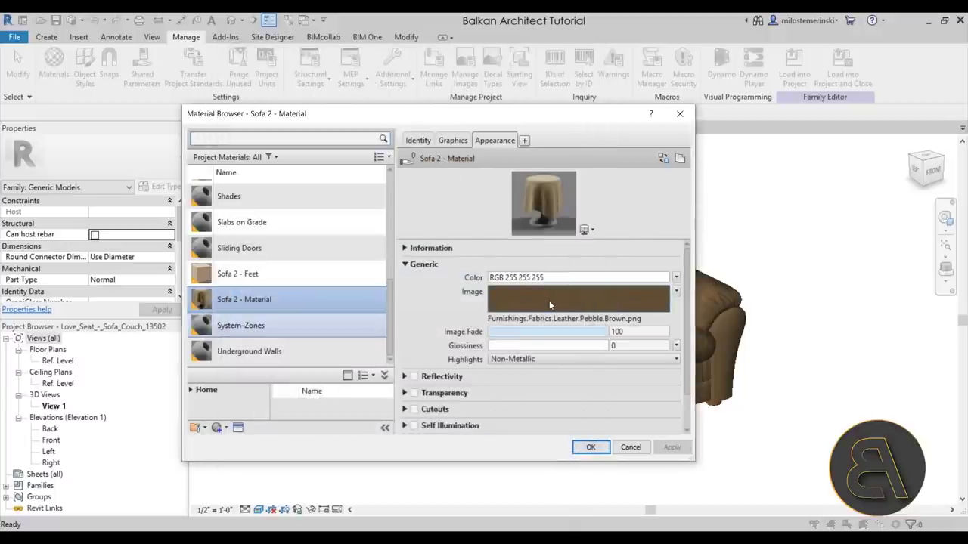
Step: Enable Tint for Sofa 2 - Material's appearance, set the tint color to red RGB 159 0 4, and accept the change
scroll(428, 428, down, 2)
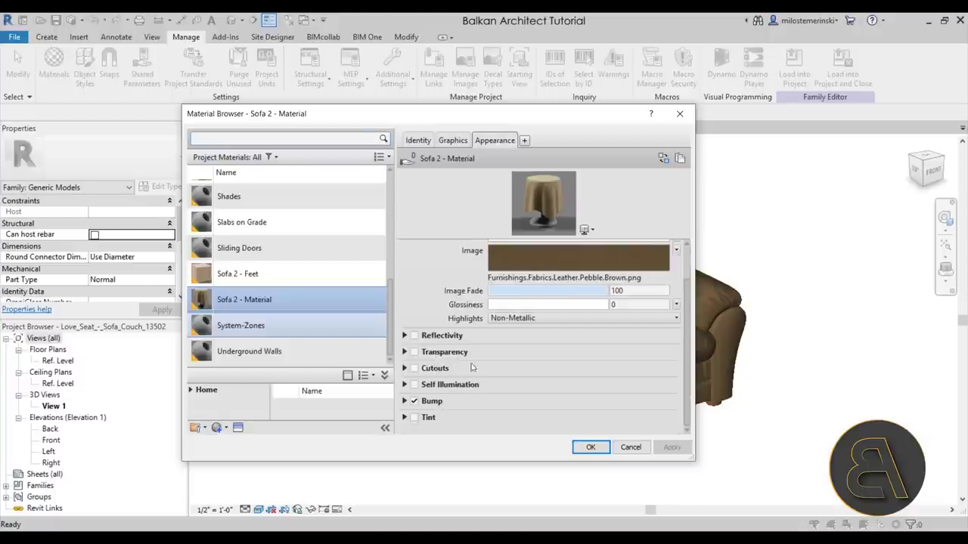
click(423, 419)
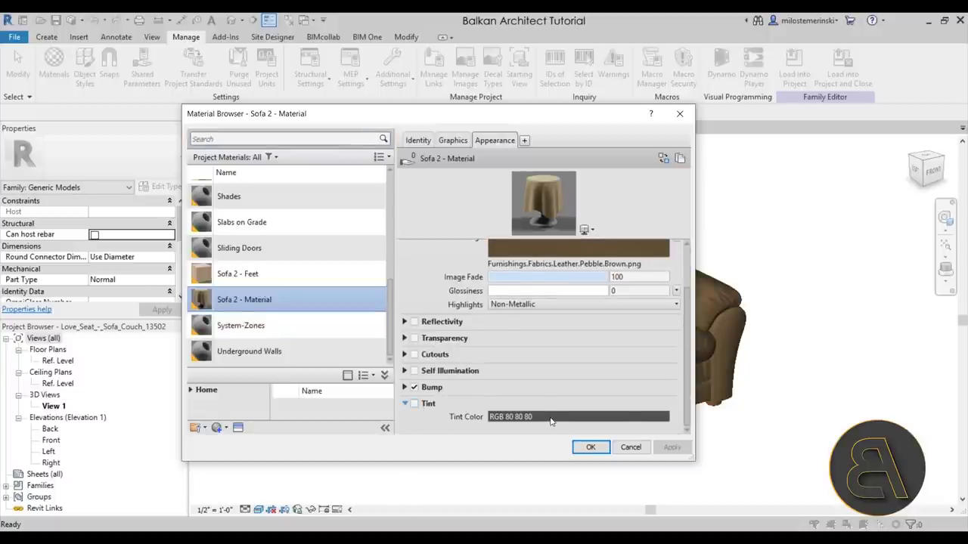
click(413, 403)
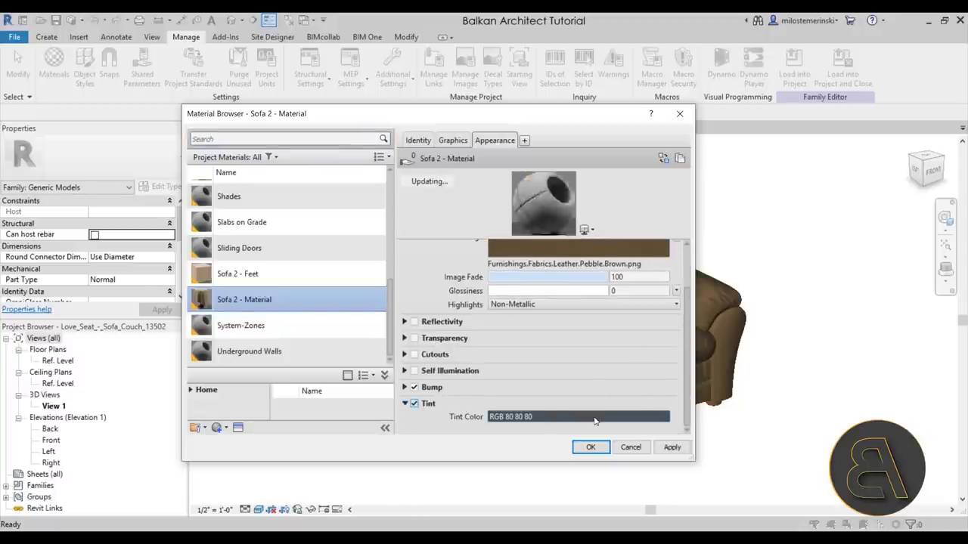
click(579, 417)
click(551, 217)
click(565, 195)
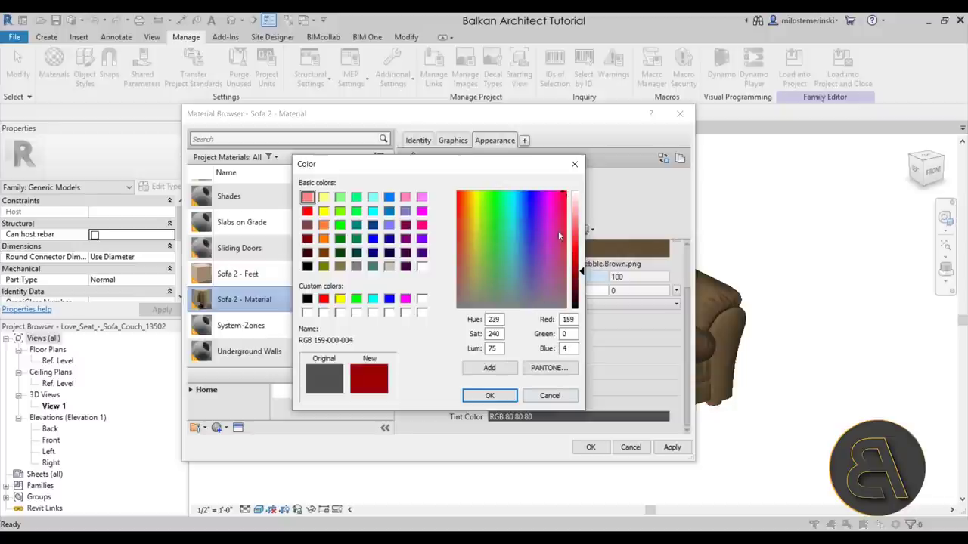
click(491, 397)
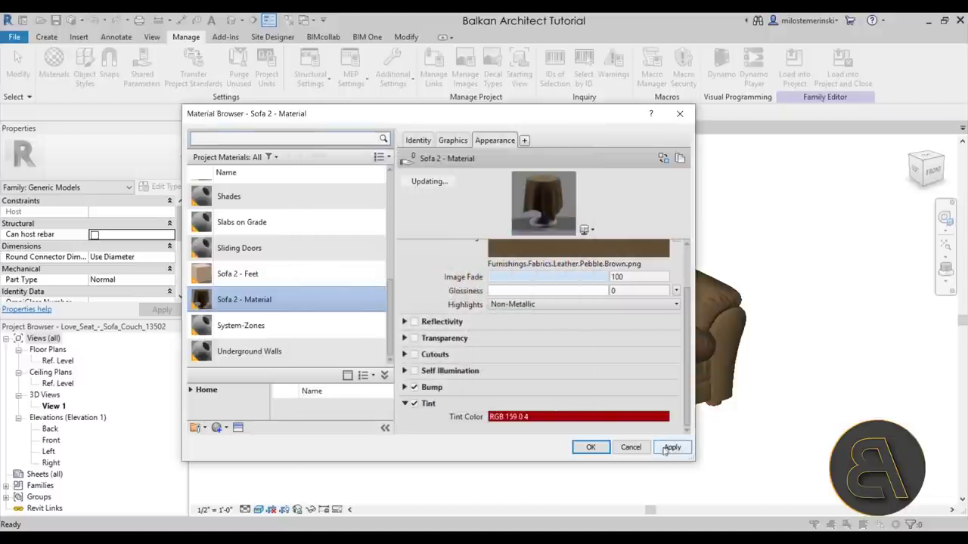
click(589, 447)
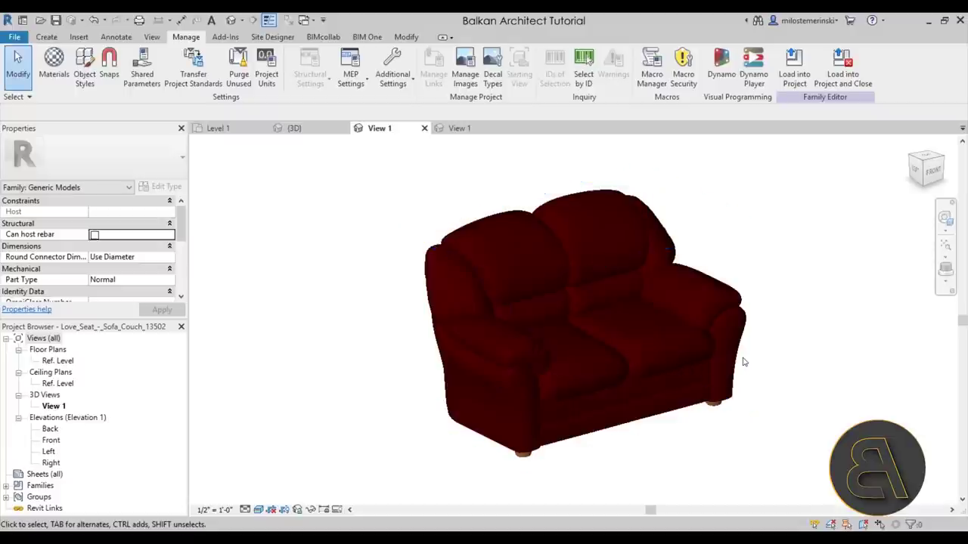
Step: Reopen Sofa 2 - Material's appearance, turn Tint off, and apply the change
click(54, 65)
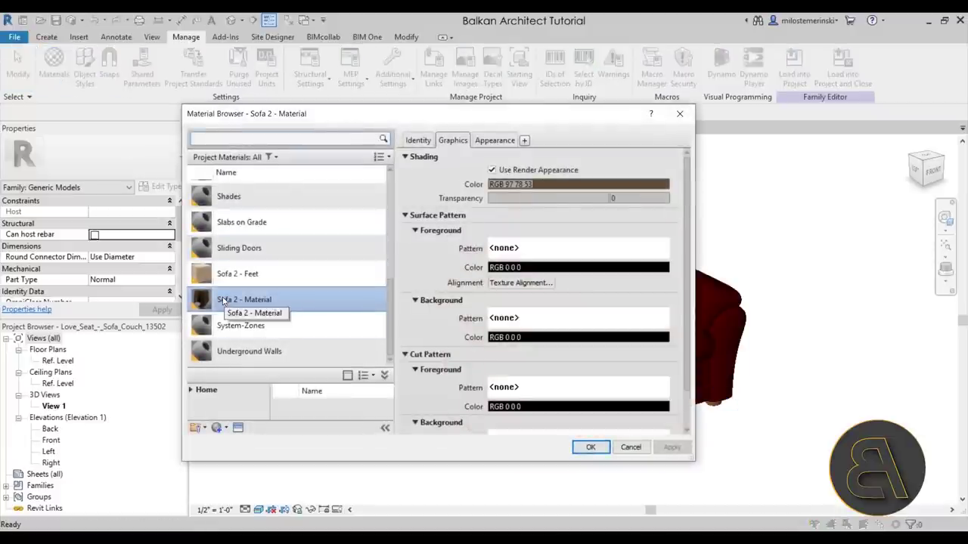
click(495, 140)
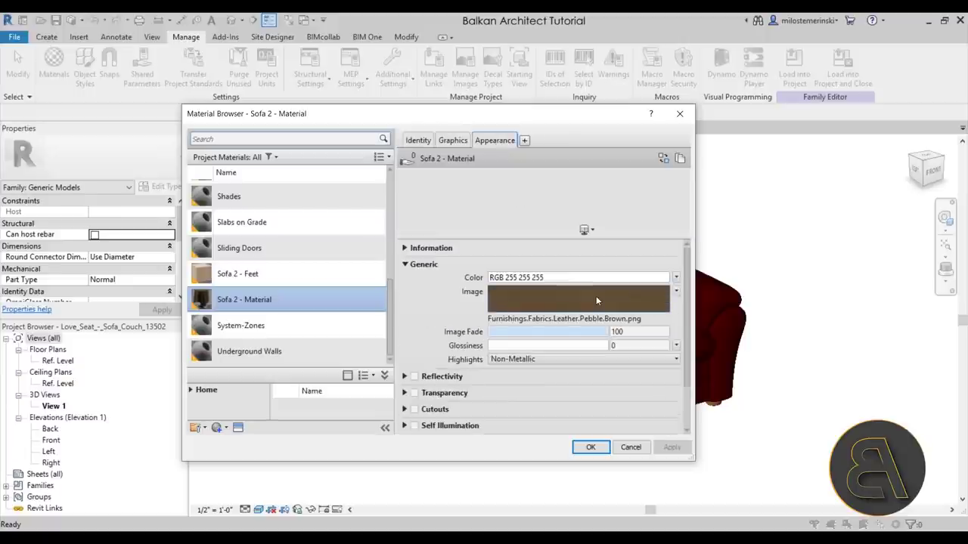
scroll(529, 341, down, 2)
click(413, 404)
click(414, 405)
click(670, 447)
click(584, 448)
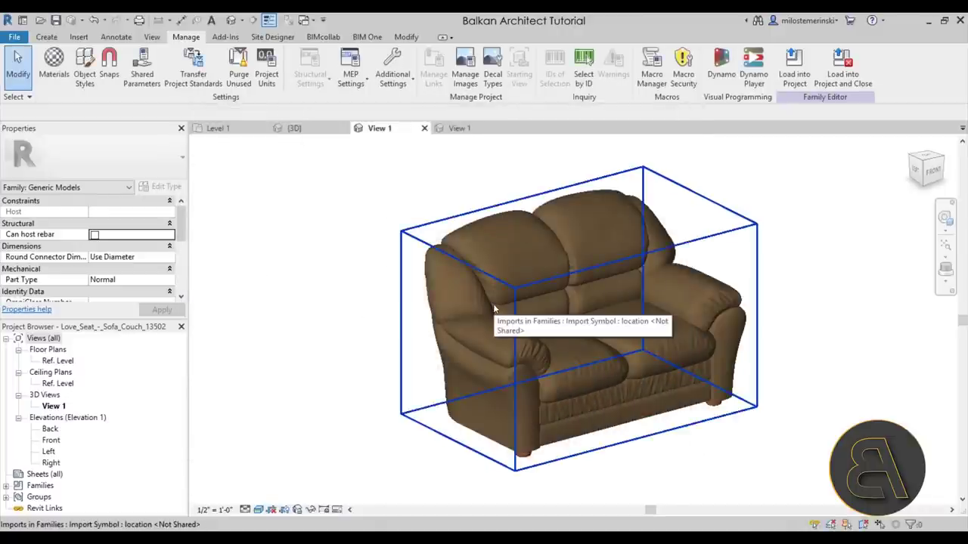
Step: Reselect the imported sofa mesh to show that it is one single import symbol, and clear the selection
click(506, 299)
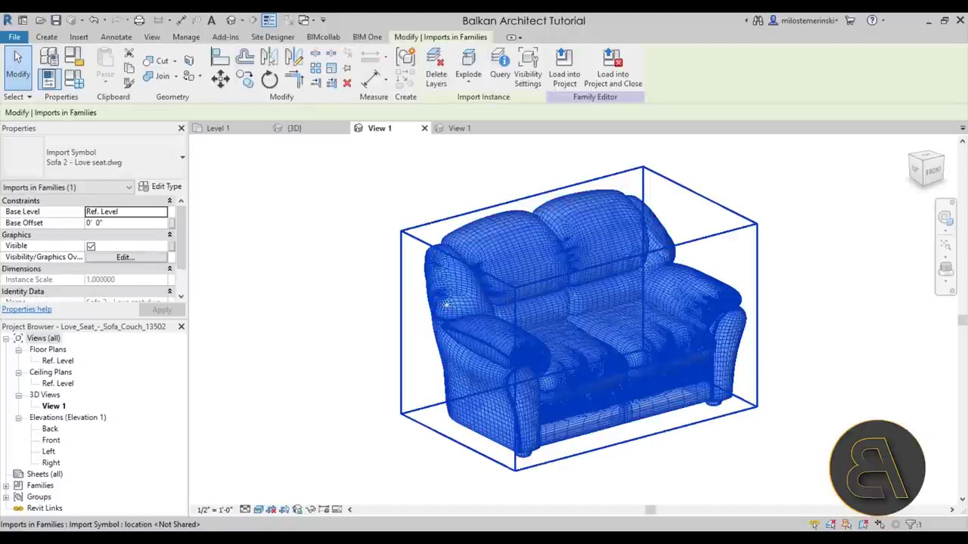
shift+middle_drag(482, 322, 400, 318)
click(771, 296)
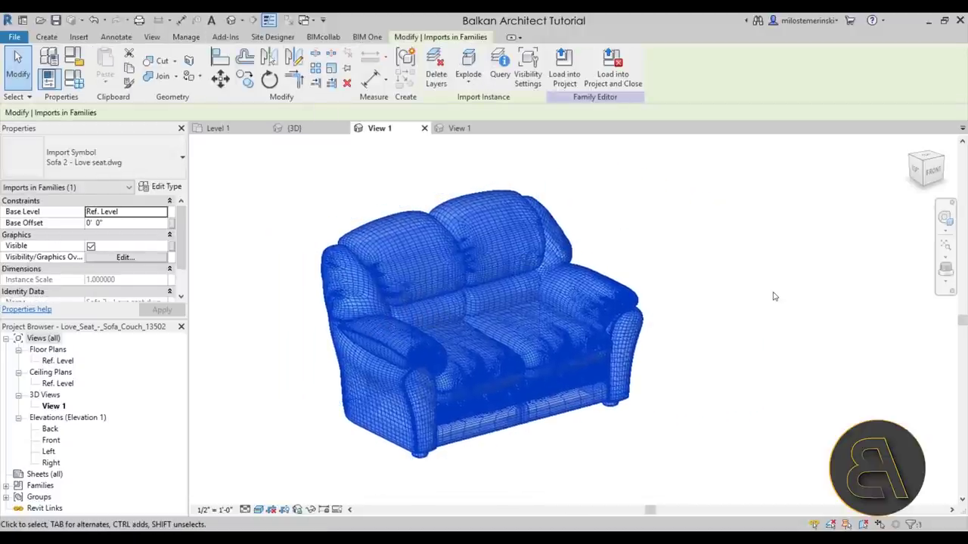
click(559, 294)
click(694, 298)
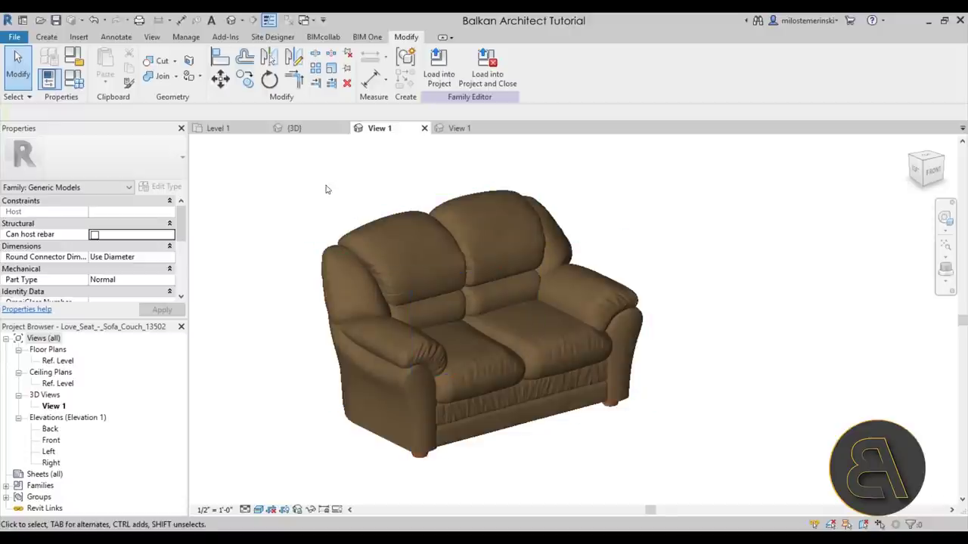
Step: Switch to the horse family's 3D view, select one piece of the body geometry, and clear the selection
click(445, 128)
scroll(355, 370, down, 4)
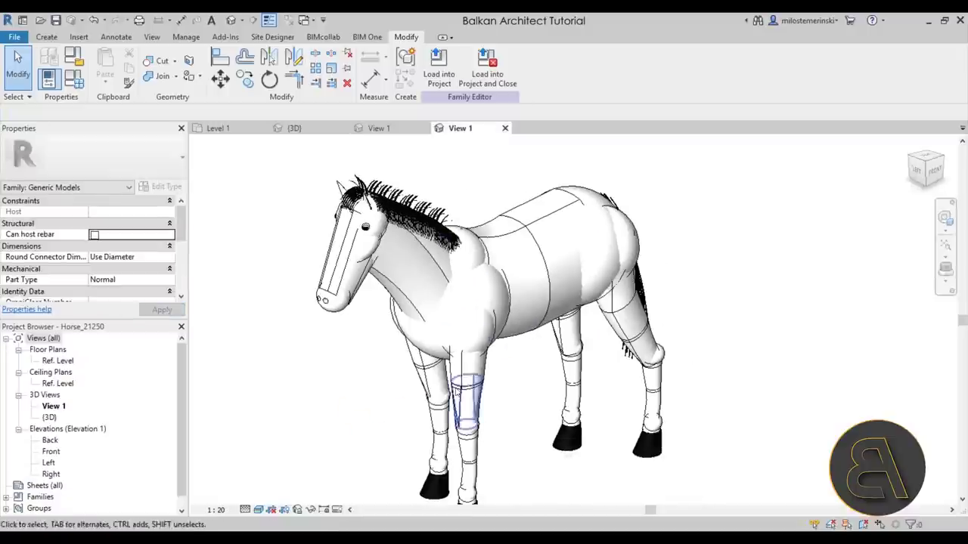
middle_drag(354, 363, 372, 381)
click(409, 289)
click(324, 412)
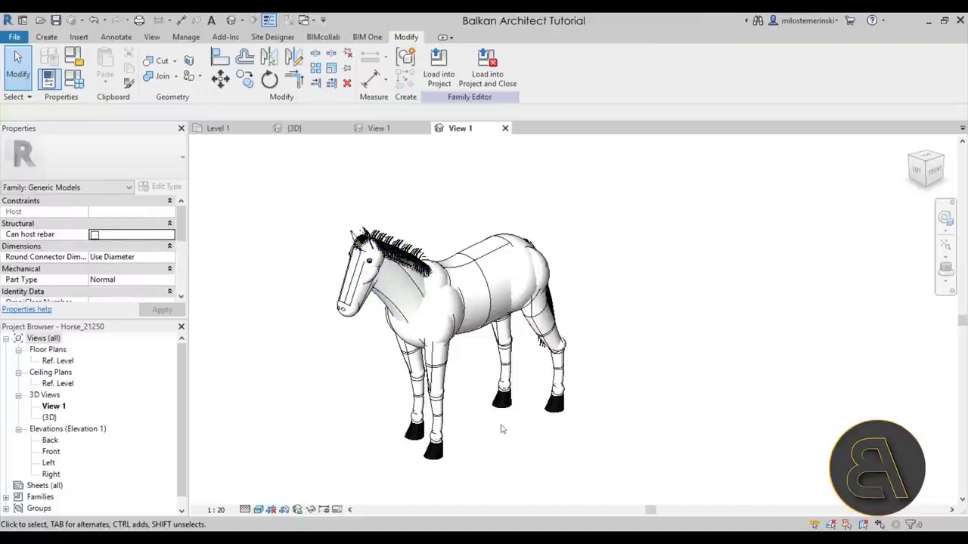
Step: Select the swept blend forming one of the horse's hind hooves and examine its shape up close
click(497, 411)
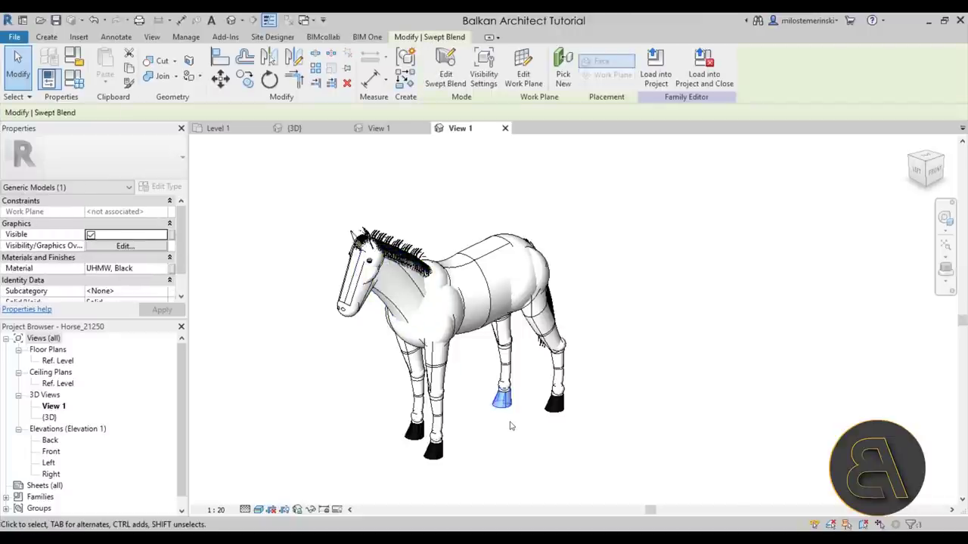
scroll(505, 429, up, 5)
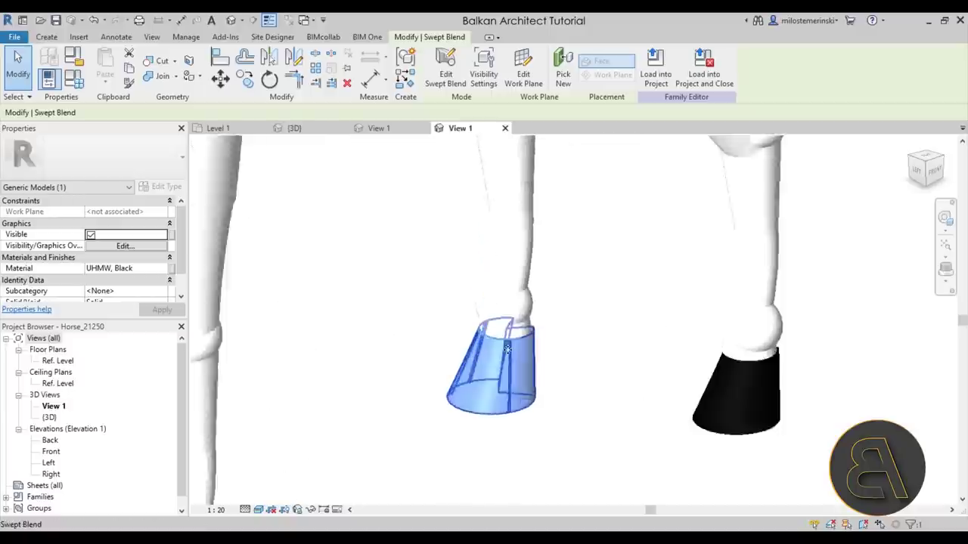
scroll(483, 340, down, 2)
scroll(484, 340, up, 1)
scroll(454, 303, down, 5)
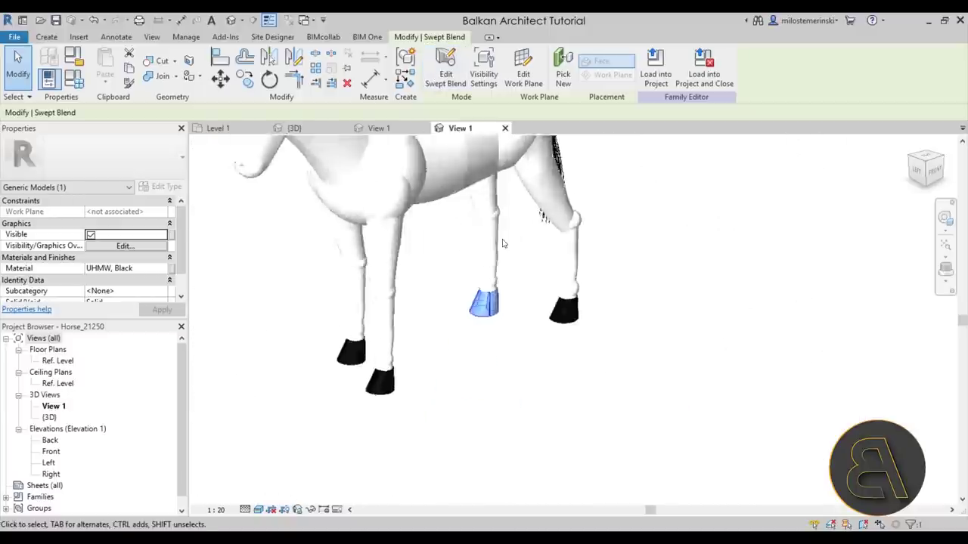
Step: Inspect the swept blend forming the horse's face and the revolve forming its muzzle by selecting each
click(356, 181)
scroll(345, 277, down, 1)
scroll(346, 277, up, 3)
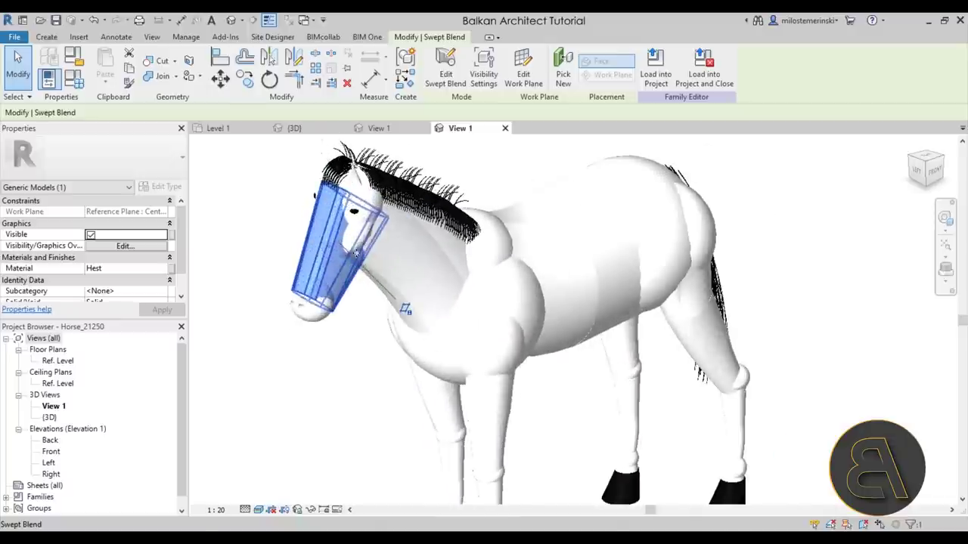
click(306, 317)
click(299, 306)
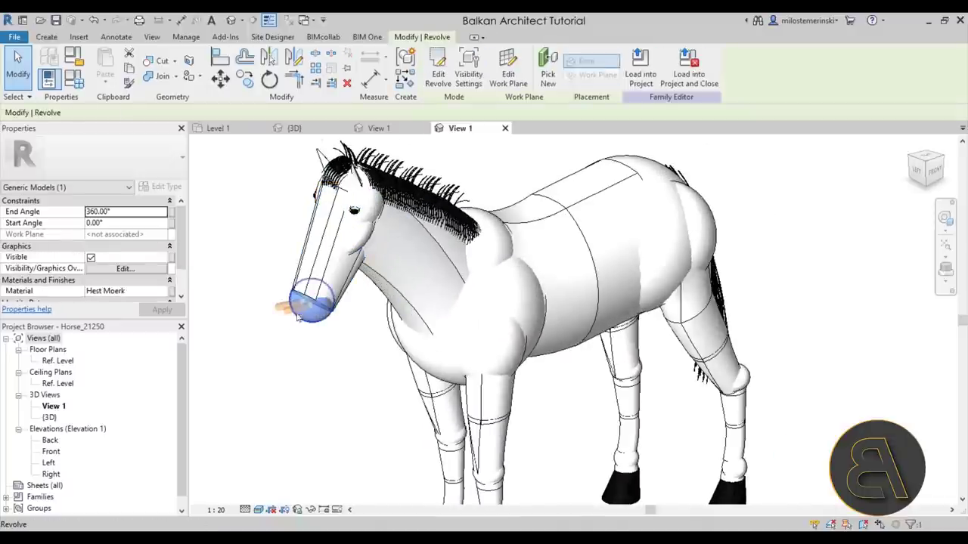
Step: Examine the horse's muzzle revolve and the cylindrical voids cutting its nostrils up close, and clear the selection
scroll(286, 301, up, 2)
scroll(285, 301, up, 4)
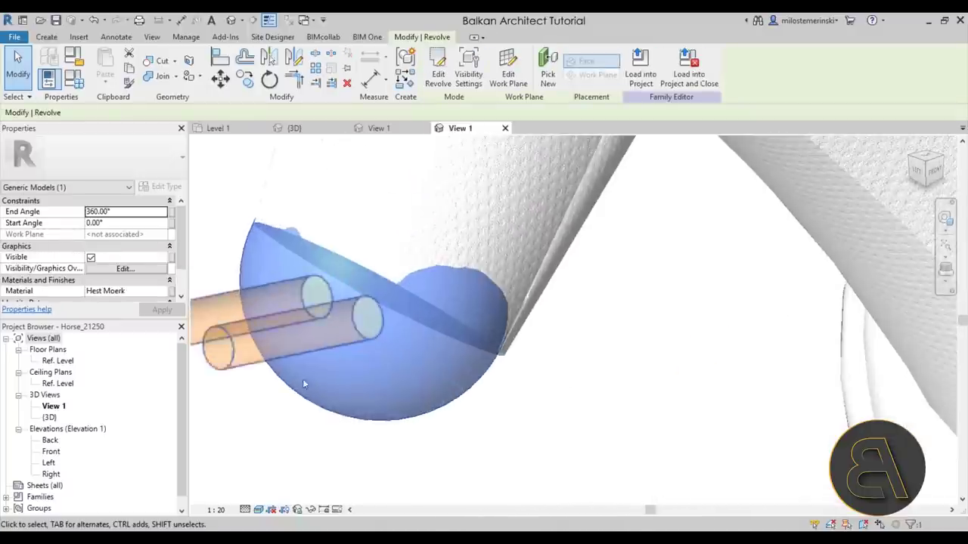
key(Escape)
scroll(295, 337, down, 6)
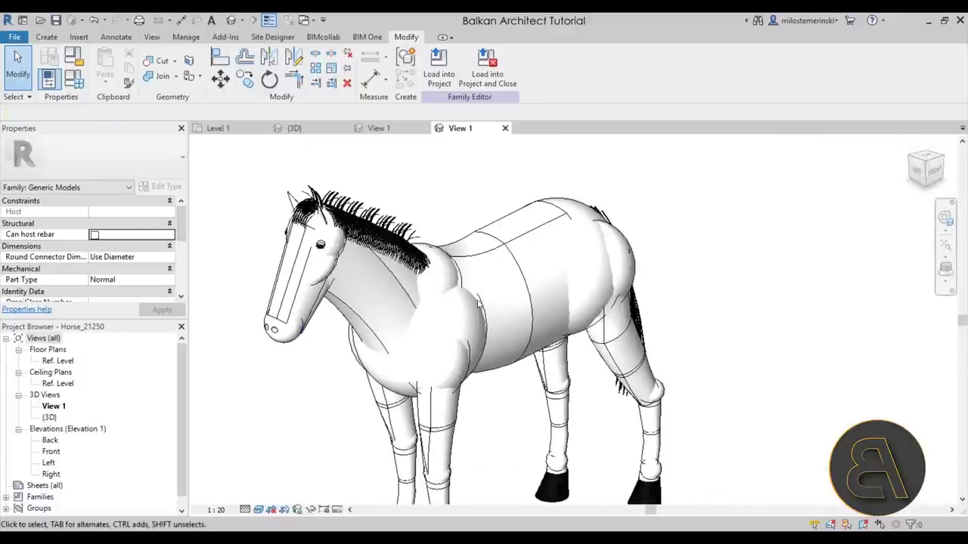
scroll(463, 302, down, 3)
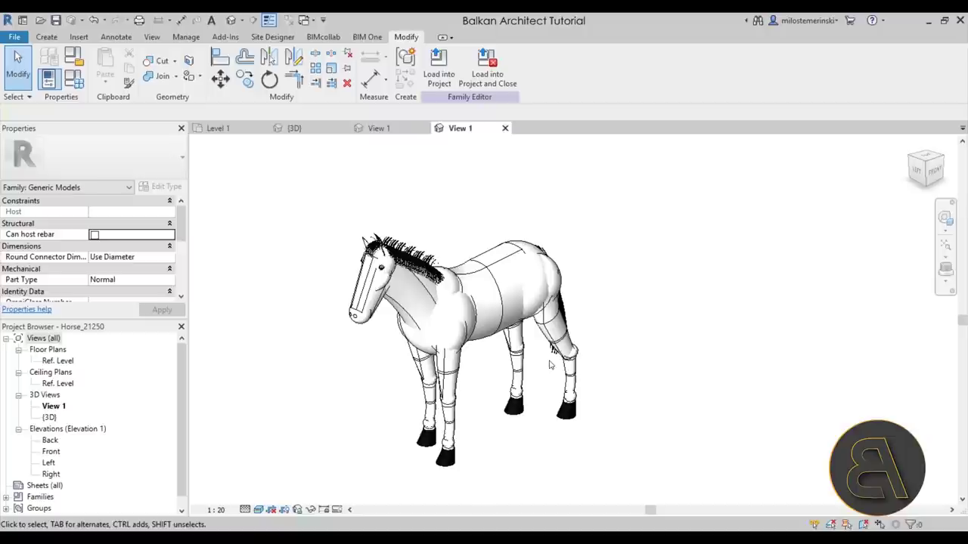
Step: Examine the forms making up the horse's legs and ears, and its eye and mane up close
click(551, 359)
click(535, 380)
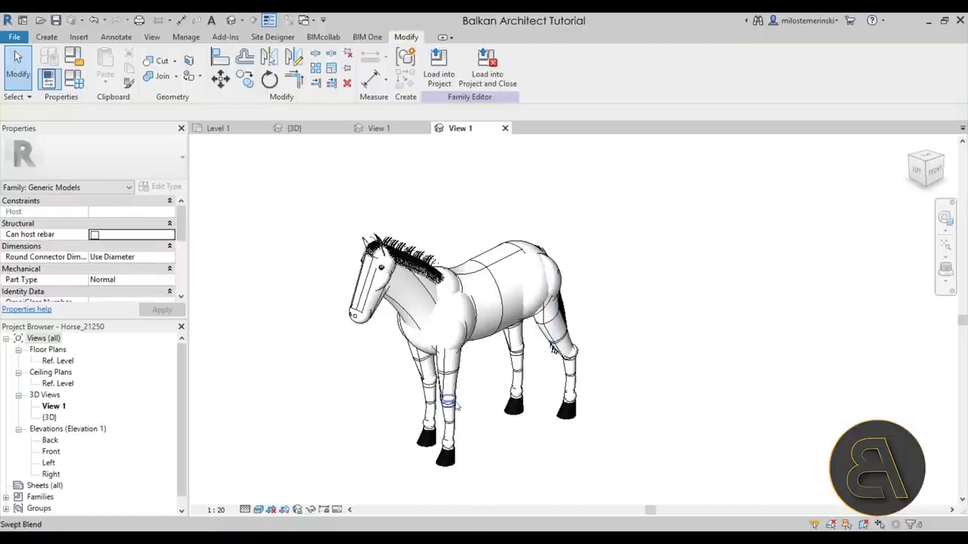
shift+middle_drag(505, 412, 484, 391)
scroll(410, 249, up, 1)
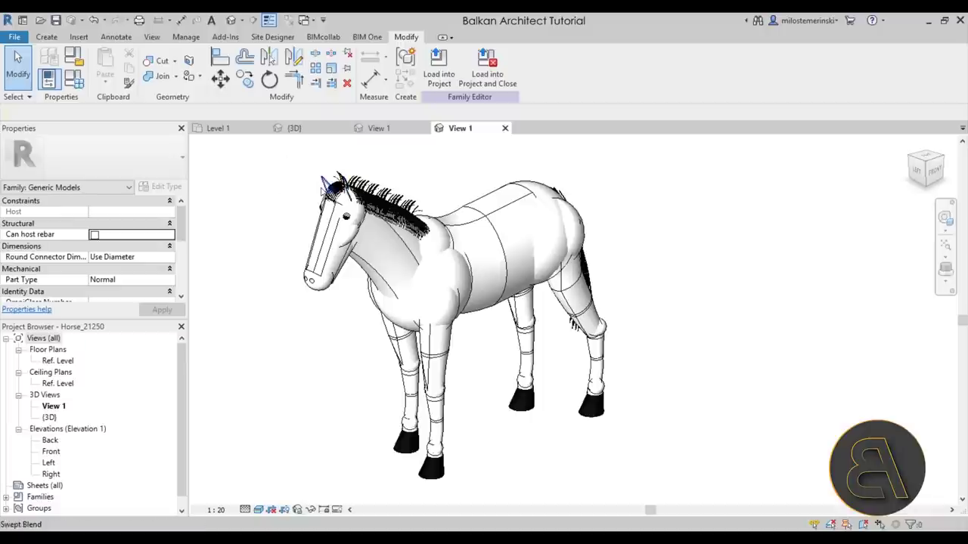
scroll(346, 222, up, 5)
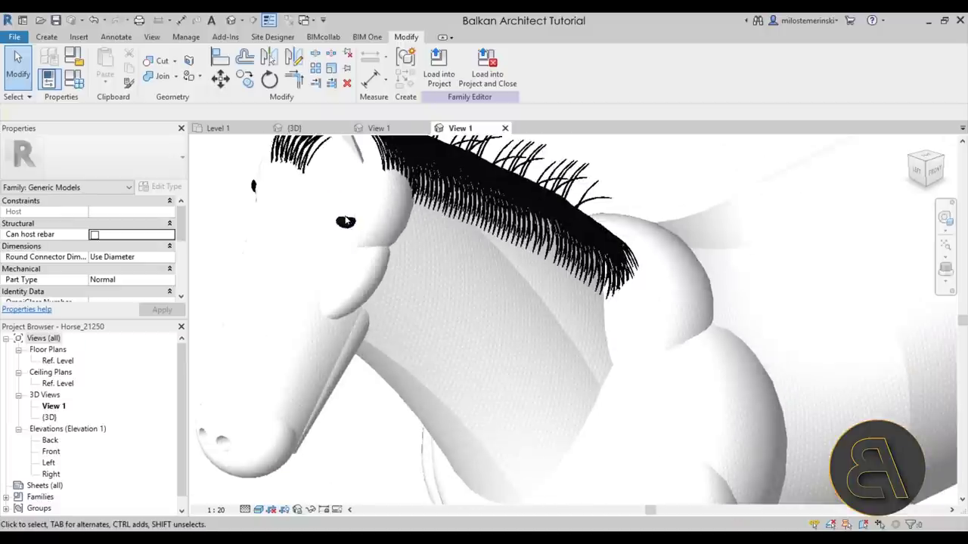
scroll(345, 222, down, 6)
shift+middle_drag(333, 220, 464, 364)
scroll(446, 359, up, 2)
scroll(446, 360, down, 1)
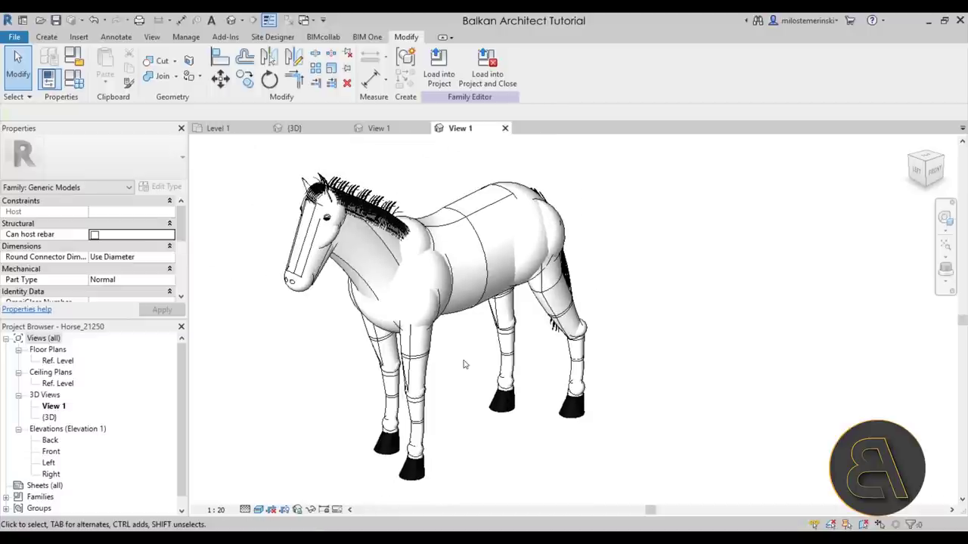